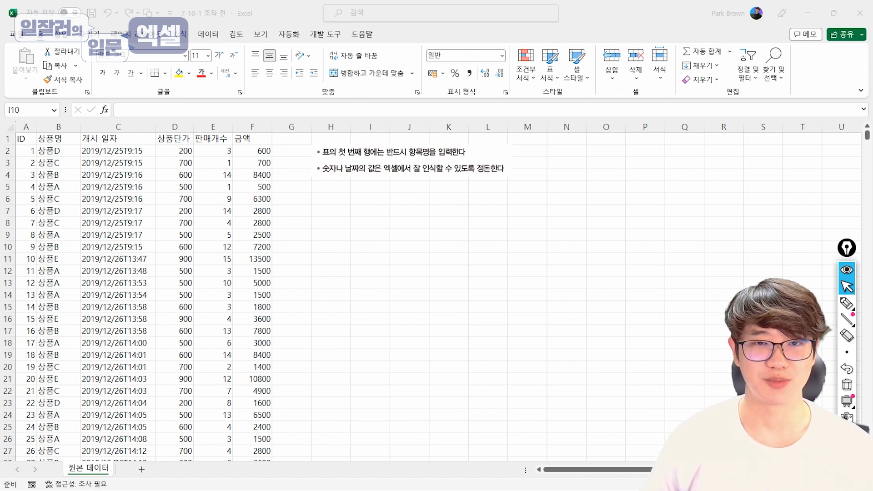
Step: Examine the sales data's header row, the 개시 일자 dates and the numeric columns for pivot table readiness
{"action": "left_click", "coordinate": [364, 242]}
{"action": "left_click_drag", "start_coordinate": [25, 138], "coordinate": [237, 292]}
{"action": "left_click", "coordinate": [252, 320]}
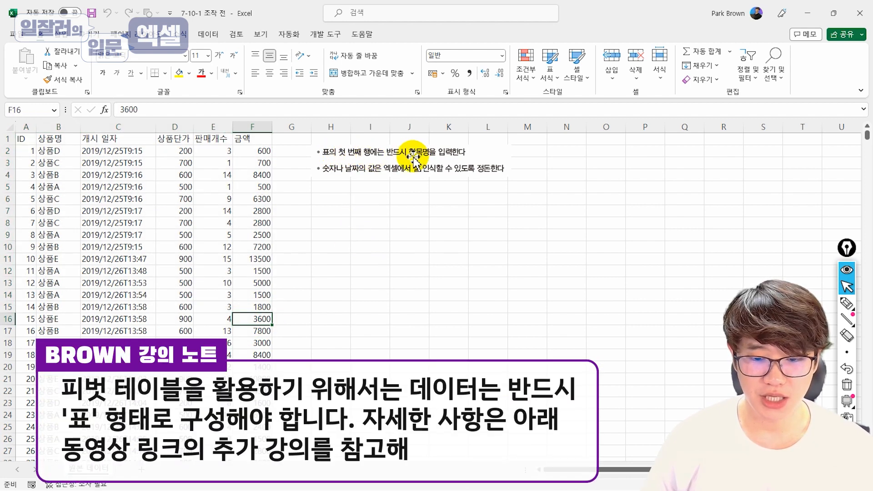
{"action": "left_click", "coordinate": [26, 138]}
{"action": "left_click_drag", "start_coordinate": [49, 143], "coordinate": [249, 141]}
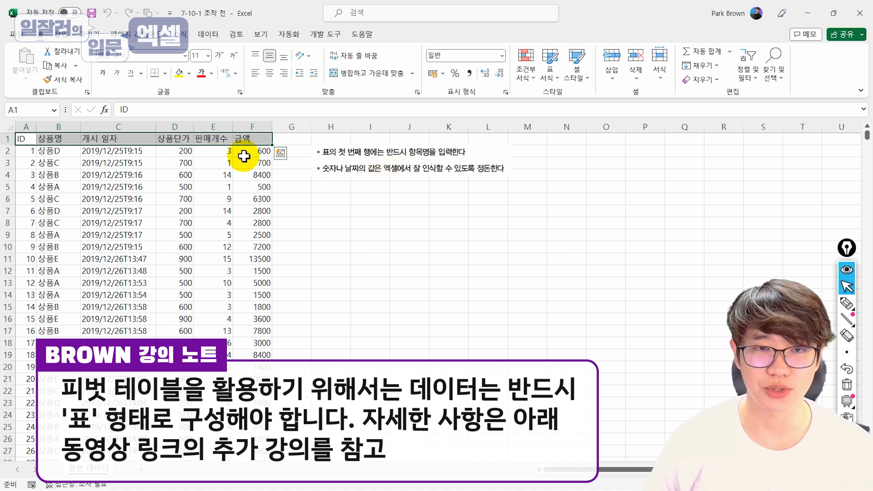
{"action": "left_click_drag", "start_coordinate": [117, 150], "coordinate": [137, 187]}
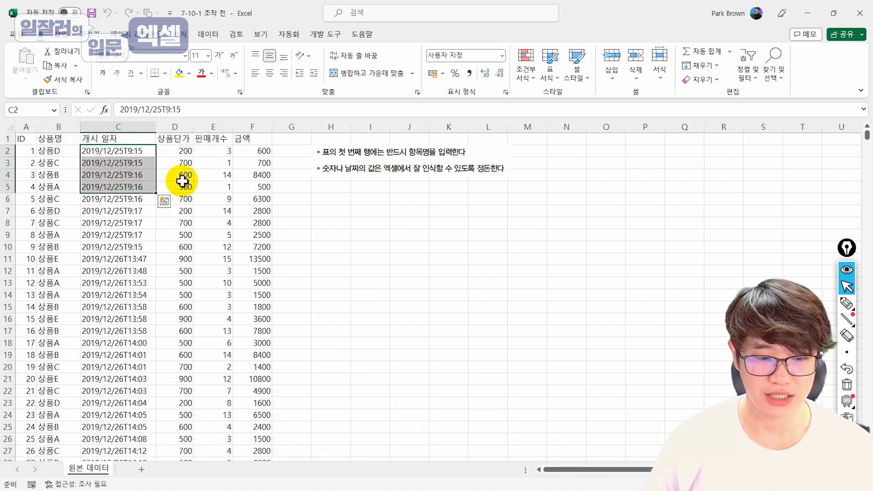
{"action": "left_click_drag", "start_coordinate": [189, 143], "coordinate": [267, 211]}
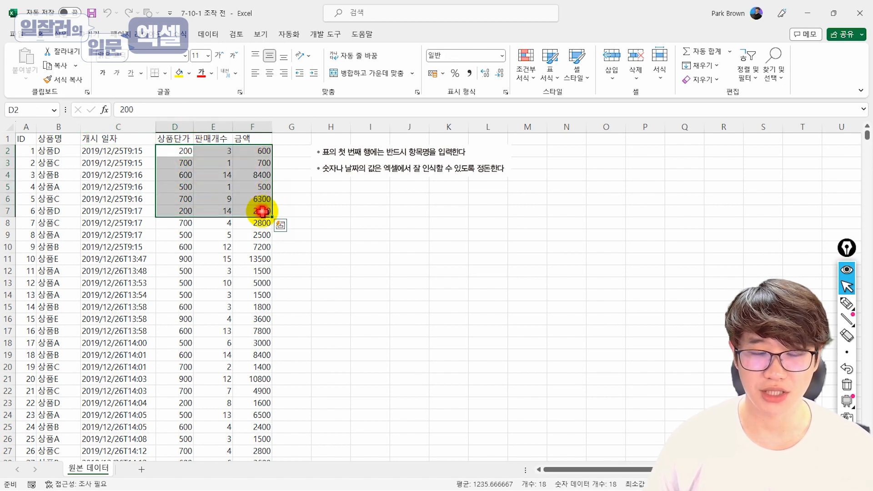
{"action": "left_click", "coordinate": [266, 211]}
{"action": "left_click_drag", "start_coordinate": [21, 140], "coordinate": [252, 346]}
{"action": "left_click", "coordinate": [252, 346]}
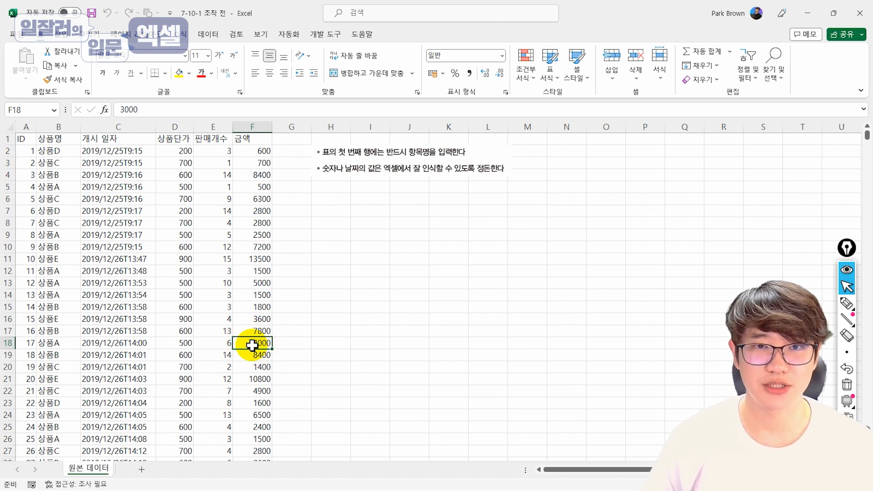
{"action": "left_click", "coordinate": [182, 152]}
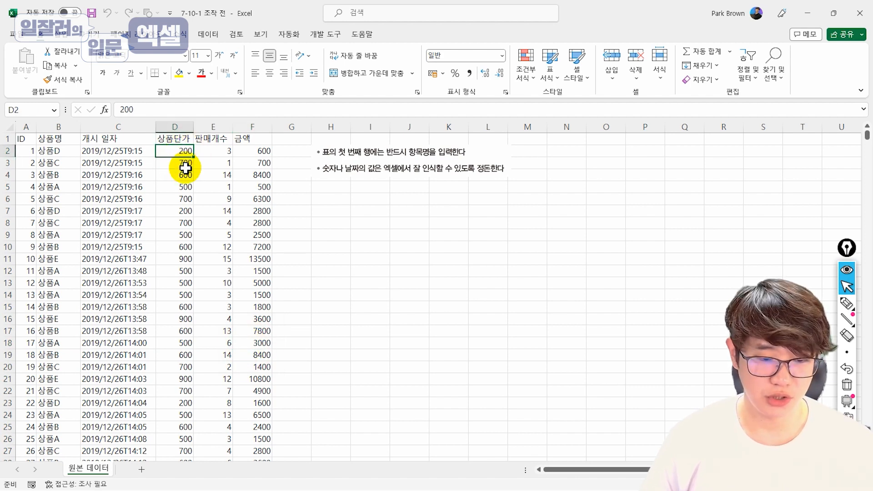
{"action": "key", "text": "ctrl+t"}
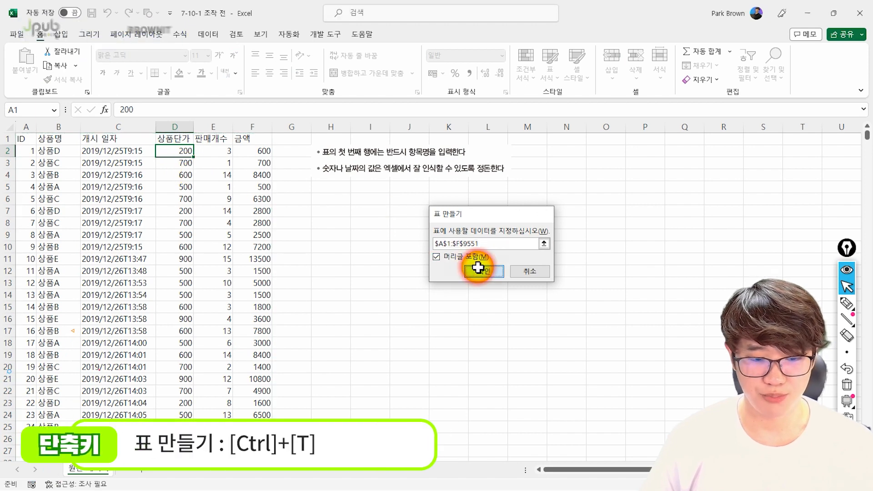
{"action": "left_click", "coordinate": [473, 268]}
{"action": "left_click", "coordinate": [215, 190]}
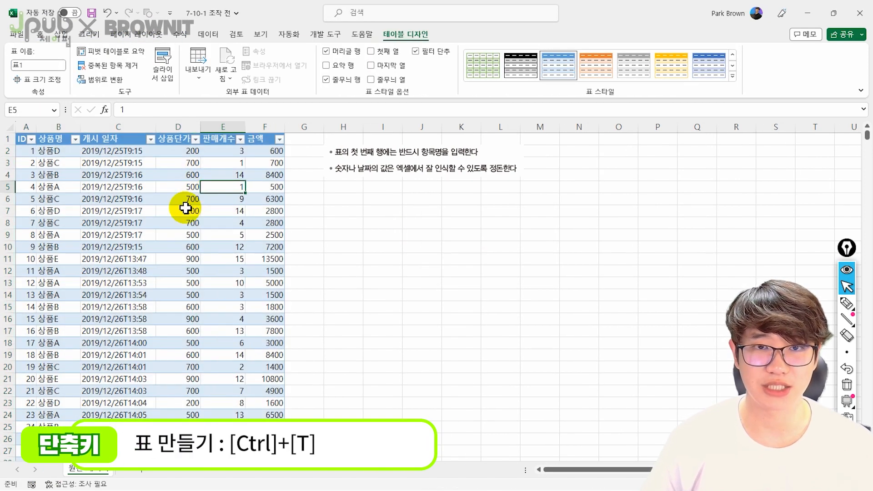
{"action": "key", "text": "ctrl+z"}
Step: Replace every T with a space in all 개시 일자 entries from C2 down and return to the top of the data
{"action": "double_click", "coordinate": [128, 175]}
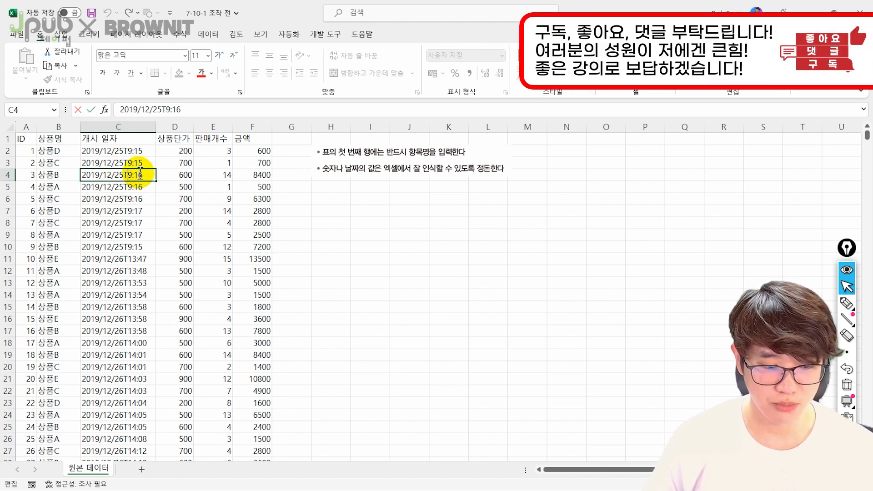
{"action": "left_click", "coordinate": [132, 152]}
{"action": "key", "text": "ctrl+shift+Down"}
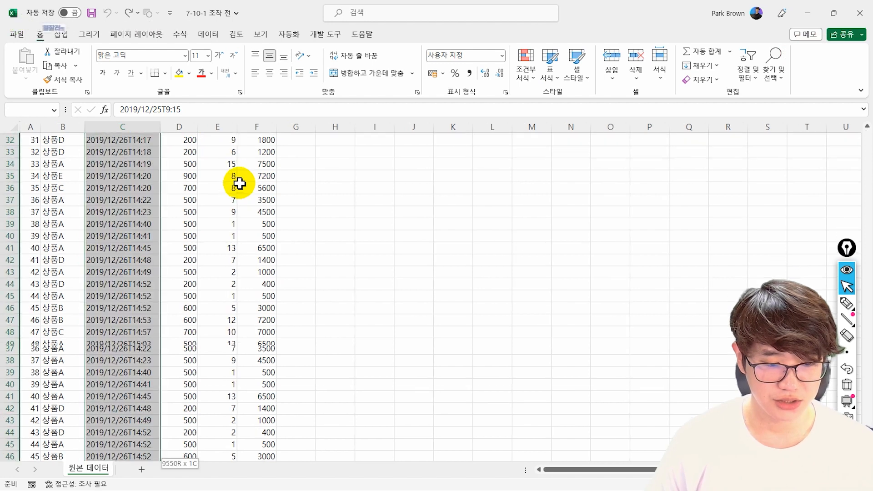
{"action": "key", "text": "ctrl+h"}
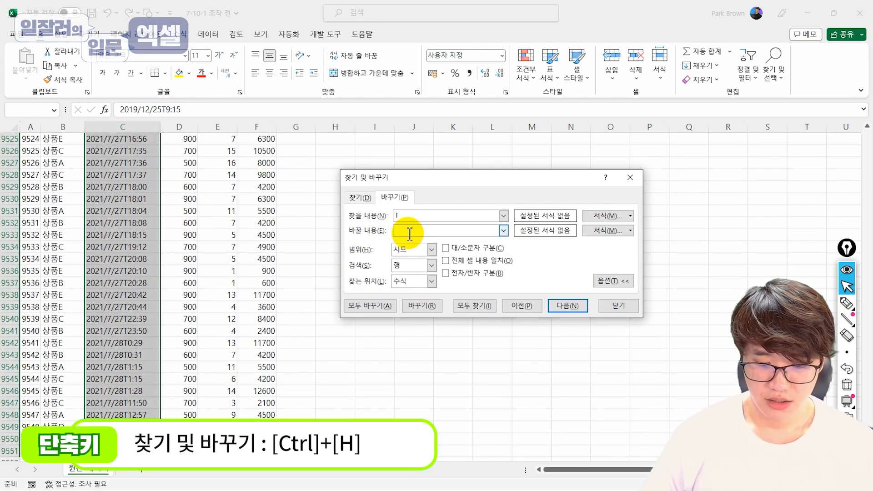
{"action": "left_click", "coordinate": [380, 305]}
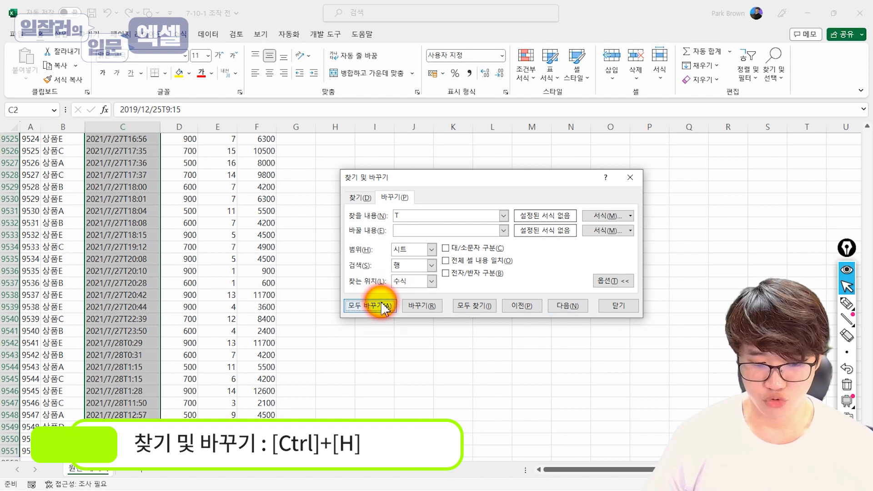
{"action": "left_click", "coordinate": [421, 280]}
{"action": "left_click", "coordinate": [618, 306]}
{"action": "left_click", "coordinate": [146, 186]}
{"action": "scroll", "coordinate": [148, 164], "scroll_direction": "up", "scroll_amount": 4}
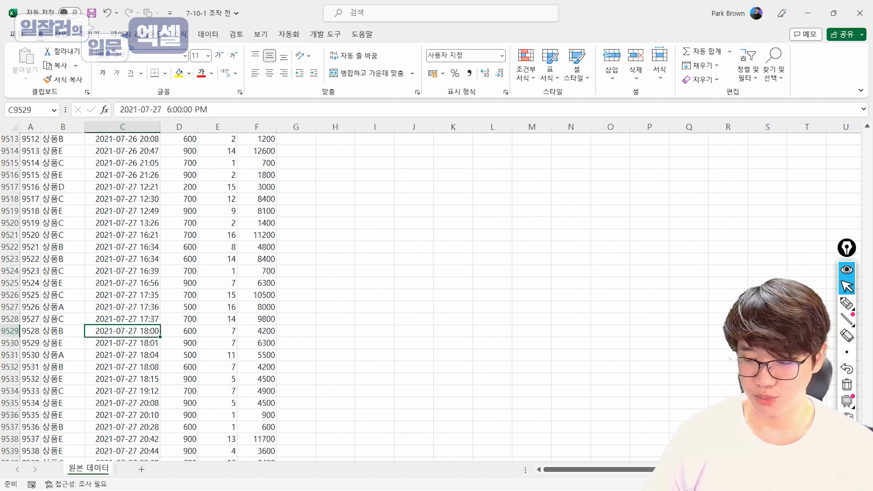
{"action": "left_click_drag", "start_coordinate": [867, 446], "coordinate": [845, 114]}
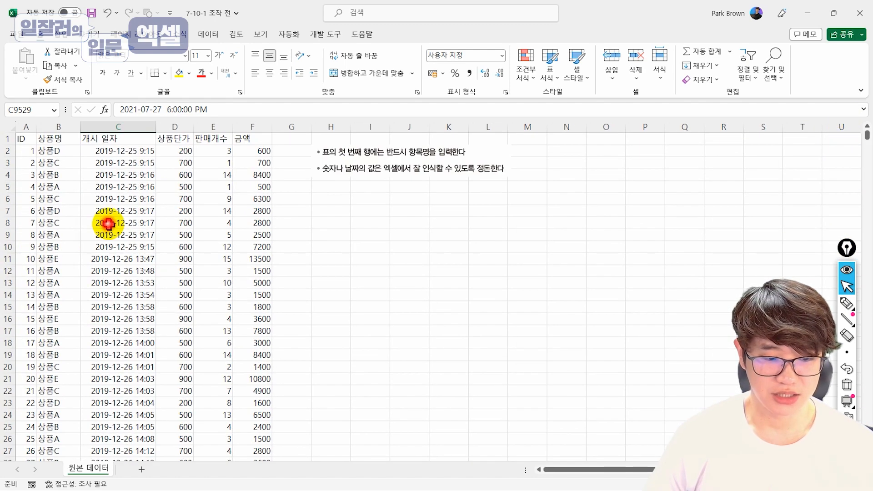
Step: Convert the whole sales data range into a table that uses its first row as headers
{"action": "left_click", "coordinate": [109, 224]}
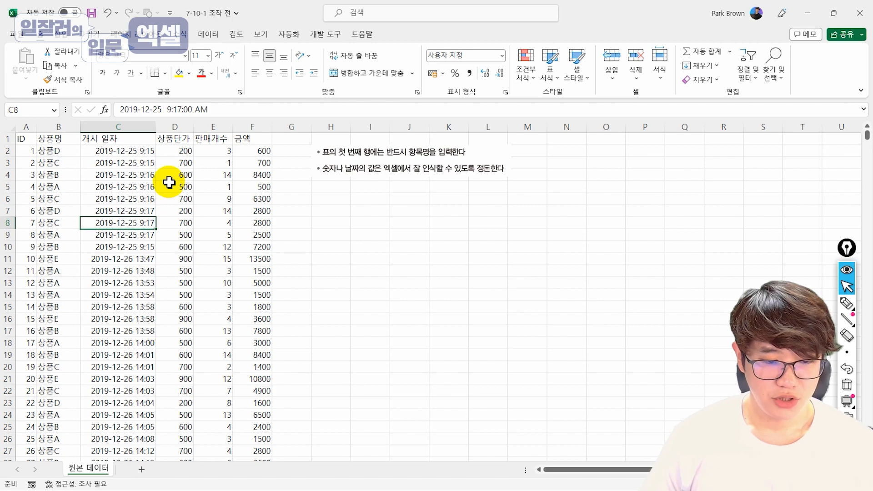
{"action": "key", "text": "ctrl+t"}
{"action": "left_click", "coordinate": [477, 272]}
{"action": "left_click", "coordinate": [215, 198]}
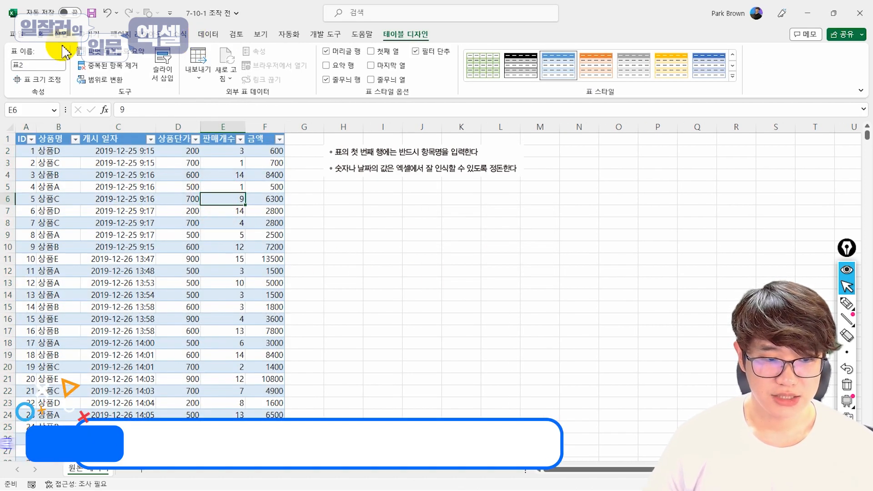
Step: Create a pivot table from the sales table on a new worksheet
{"action": "left_click", "coordinate": [63, 35]}
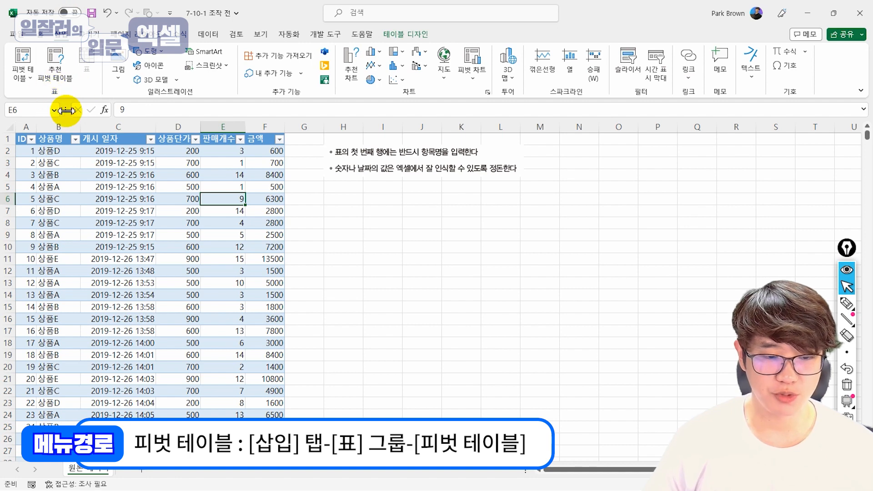
{"action": "left_click", "coordinate": [28, 73]}
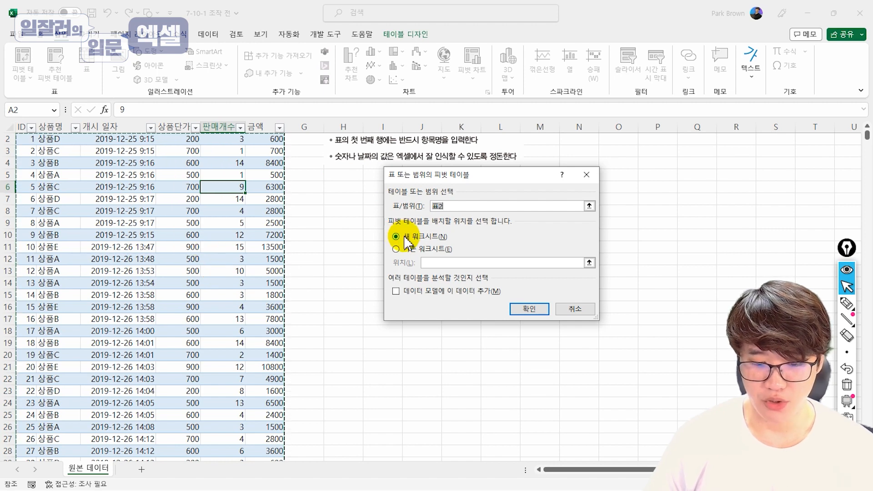
{"action": "left_click", "coordinate": [527, 309]}
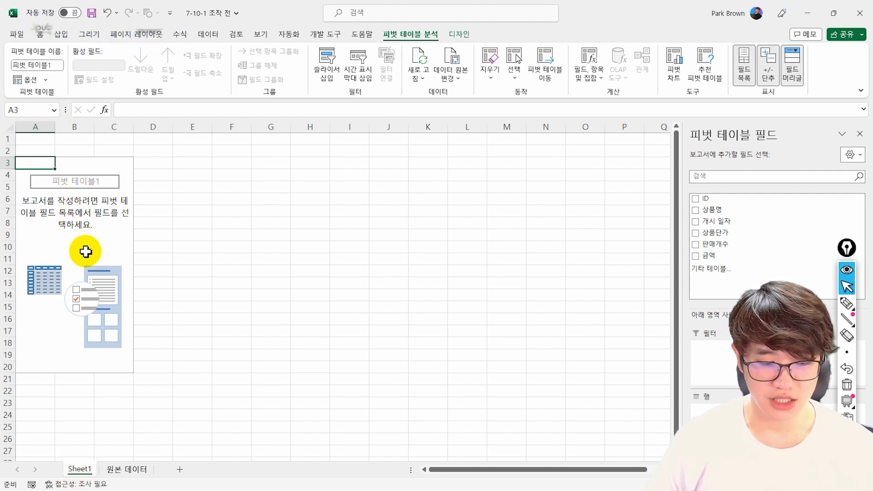
Step: Put 상품명 in the pivot table's rows and the sum of 판매개수 in its values, and review the totals per product
{"action": "left_click_drag", "start_coordinate": [847, 248], "coordinate": [860, 26]}
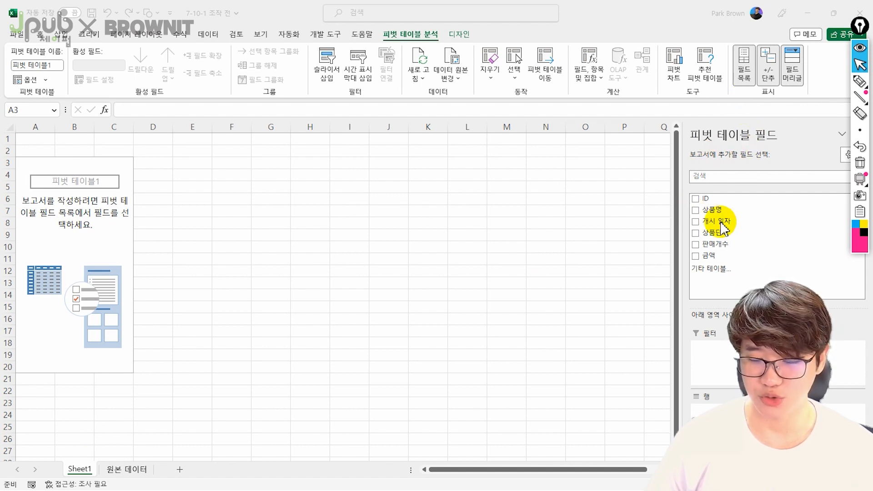
{"action": "left_click", "coordinate": [695, 216]}
{"action": "left_click", "coordinate": [695, 209]}
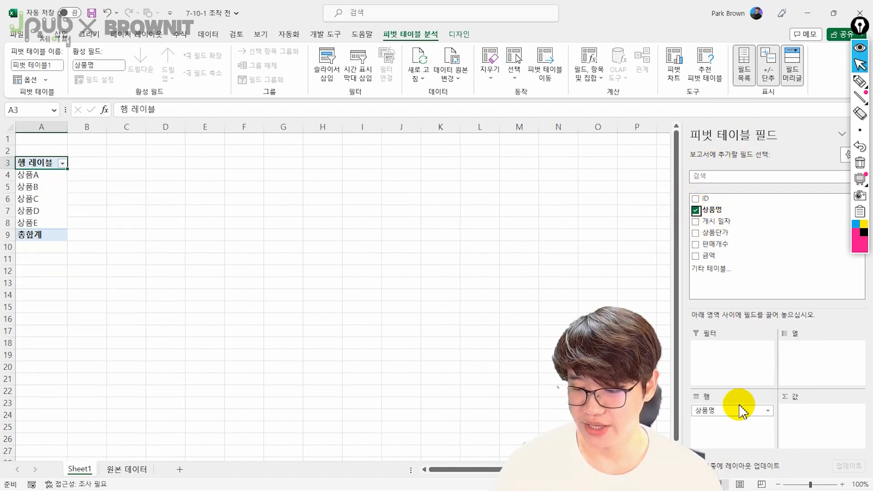
{"action": "left_click_drag", "start_coordinate": [716, 244], "coordinate": [803, 359]}
{"action": "left_click_drag", "start_coordinate": [817, 422], "coordinate": [817, 422]}
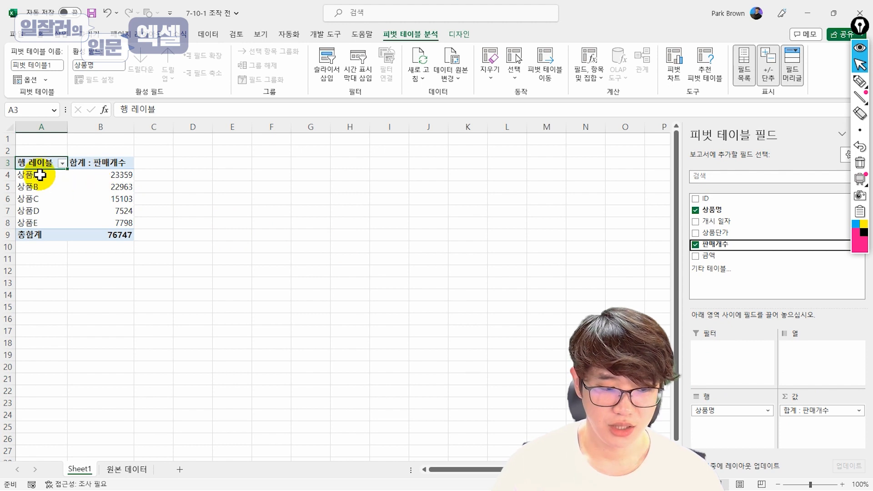
{"action": "left_click_drag", "start_coordinate": [40, 175], "coordinate": [42, 226]}
{"action": "left_click_drag", "start_coordinate": [119, 175], "coordinate": [126, 222]}
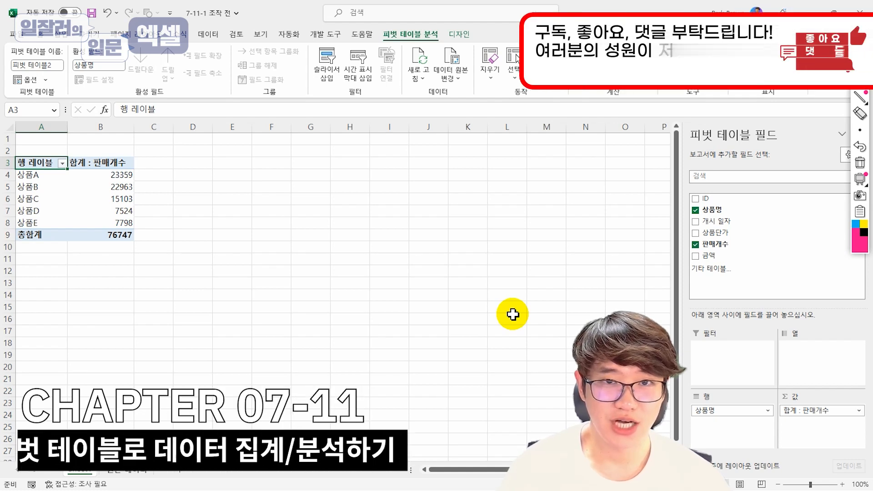
Step: Remove 판매개수 from the pivot table's values and place 개시 일자 in the columns
{"action": "left_click", "coordinate": [810, 412]}
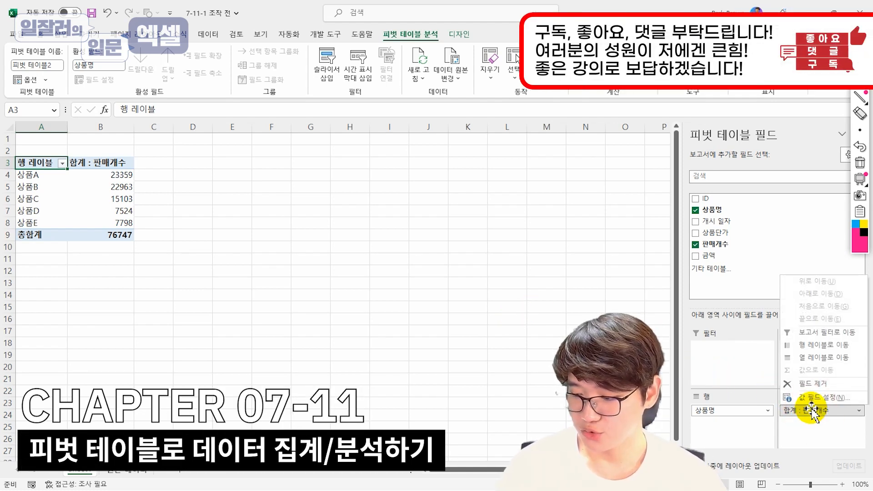
{"action": "left_click", "coordinate": [816, 384]}
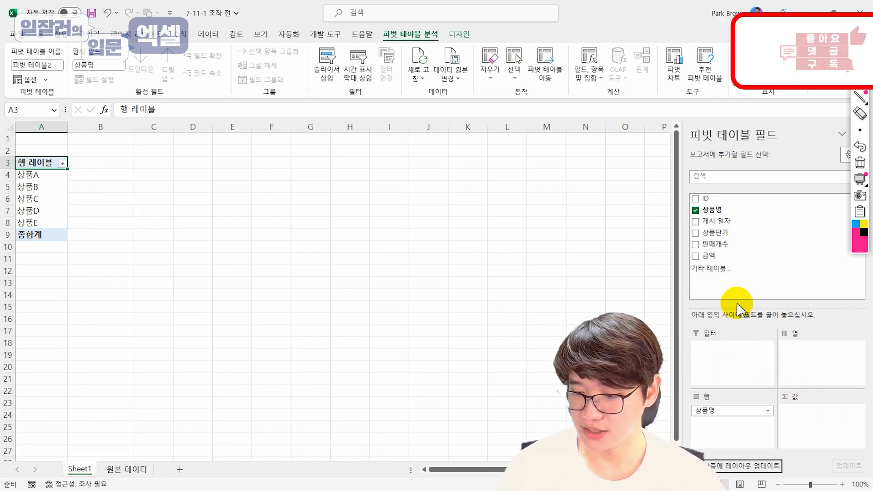
{"action": "left_click_drag", "start_coordinate": [715, 221], "coordinate": [824, 364]}
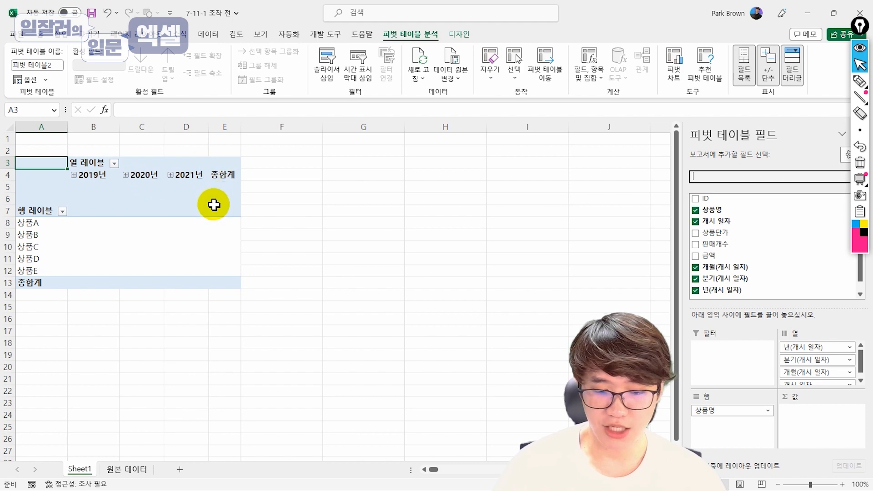
Step: Add the sum of 금액 to the pivot table's values and review the amounts by product and year
{"action": "left_click_drag", "start_coordinate": [725, 255], "coordinate": [812, 421]}
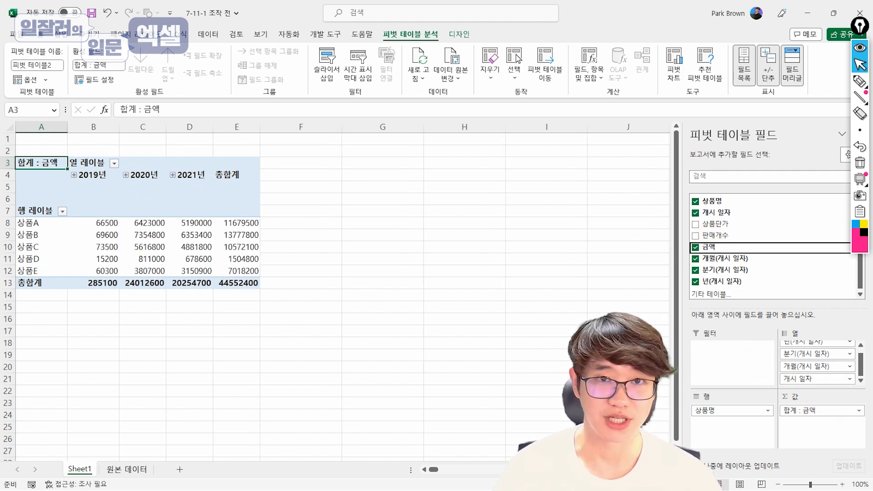
{"action": "left_click_drag", "start_coordinate": [51, 222], "coordinate": [55, 271]}
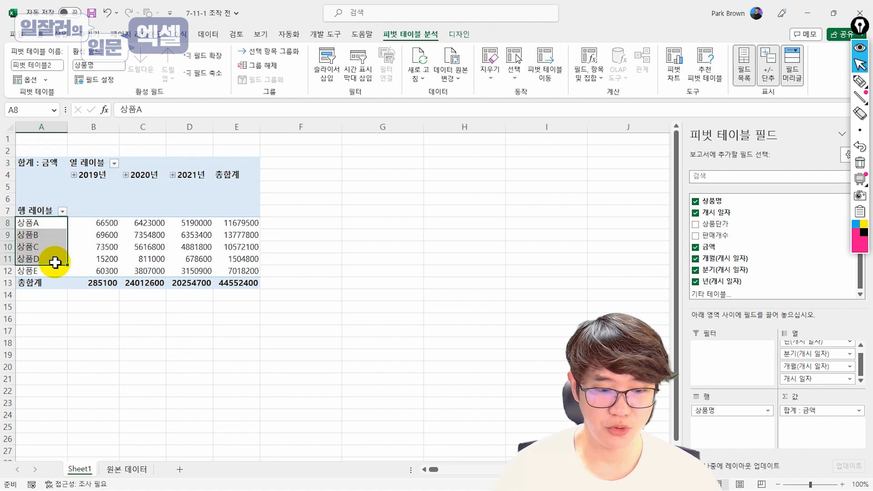
{"action": "left_click_drag", "start_coordinate": [82, 179], "coordinate": [204, 192]}
{"action": "left_click_drag", "start_coordinate": [113, 223], "coordinate": [242, 272]}
{"action": "left_click", "coordinate": [241, 272]}
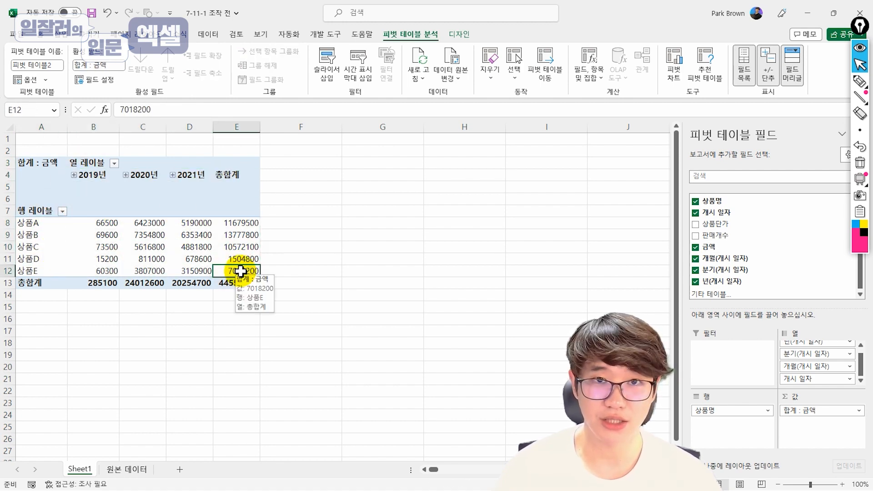
Step: Insert a slicer for 상품명 and place it directly below the pivot table
{"action": "left_click", "coordinate": [327, 68]}
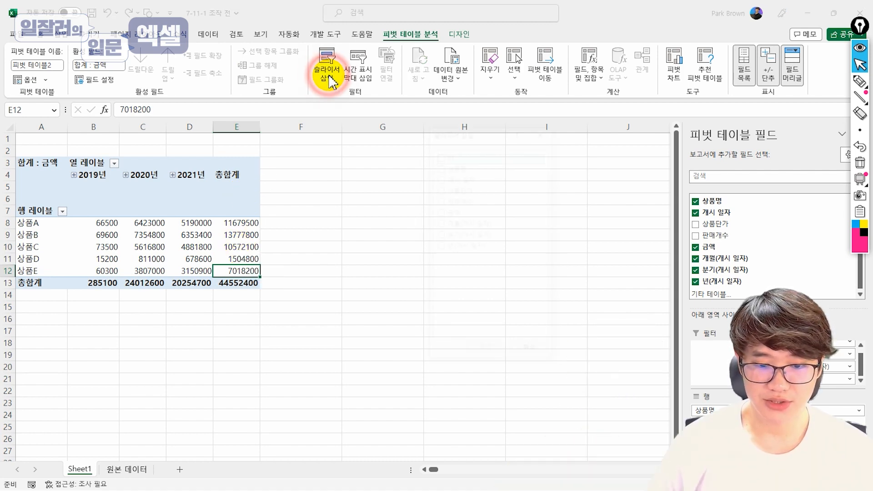
{"action": "left_click_drag", "start_coordinate": [460, 136], "coordinate": [321, 155]}
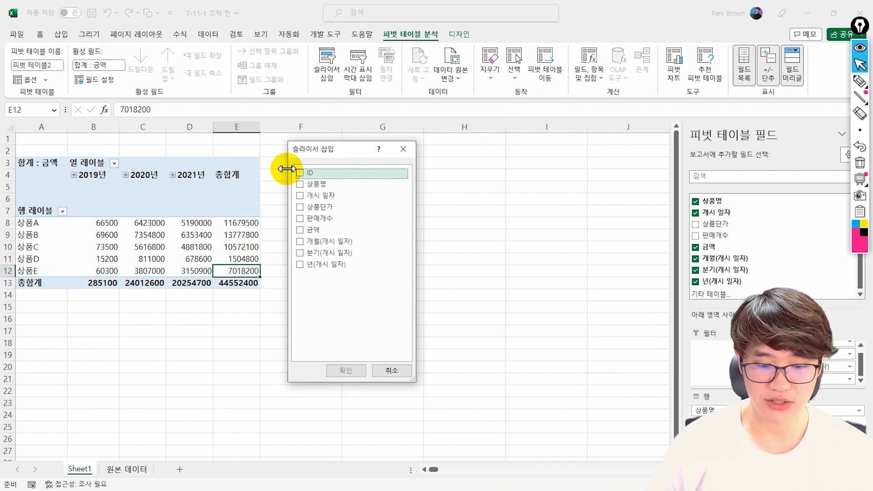
{"action": "left_click", "coordinate": [300, 185]}
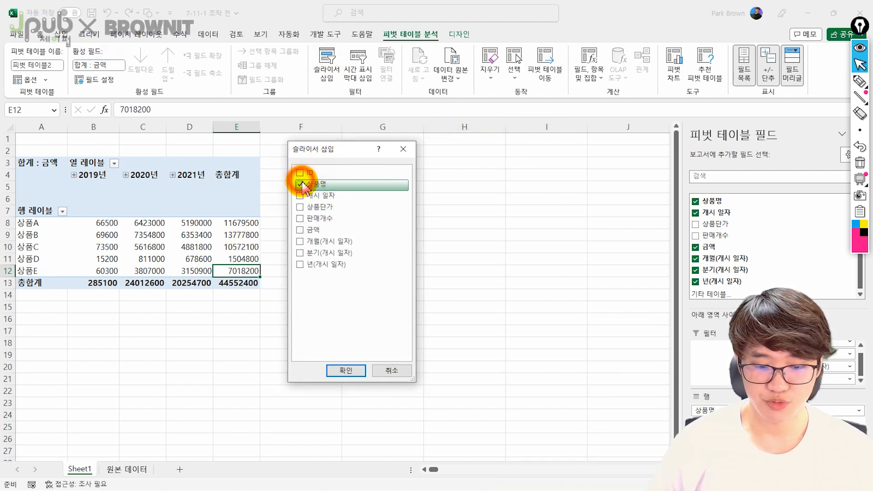
{"action": "left_click", "coordinate": [346, 371]}
{"action": "left_click_drag", "start_coordinate": [350, 234], "coordinate": [88, 304]}
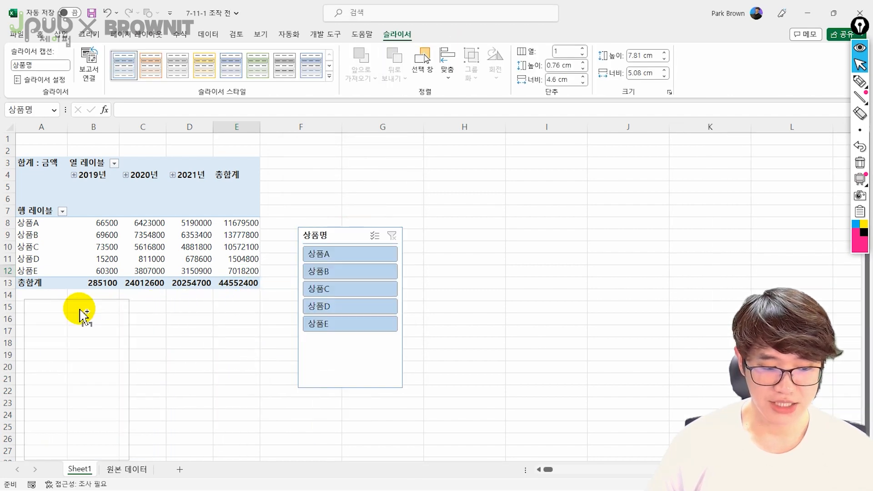
Step: Insert a timeline for 개시 일자 and place it beside the 상품명 slicer, below the pivot table
{"action": "left_click", "coordinate": [191, 223]}
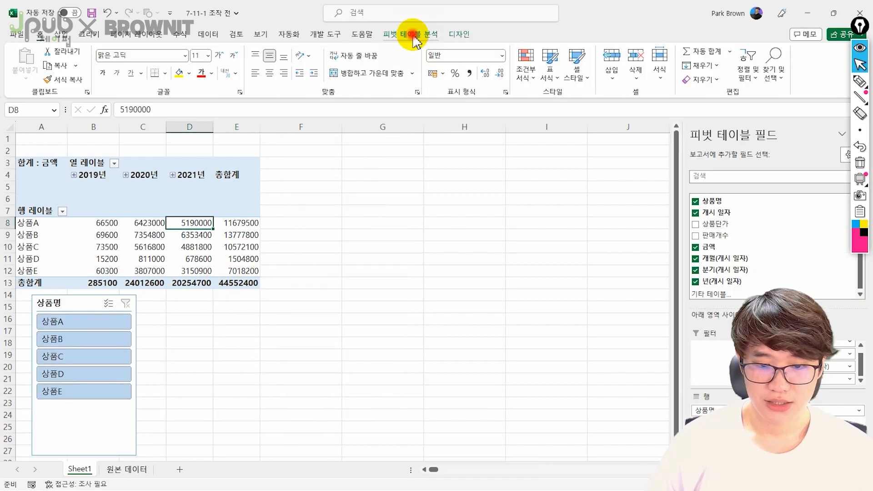
{"action": "left_click", "coordinate": [411, 35]}
{"action": "left_click", "coordinate": [360, 66]}
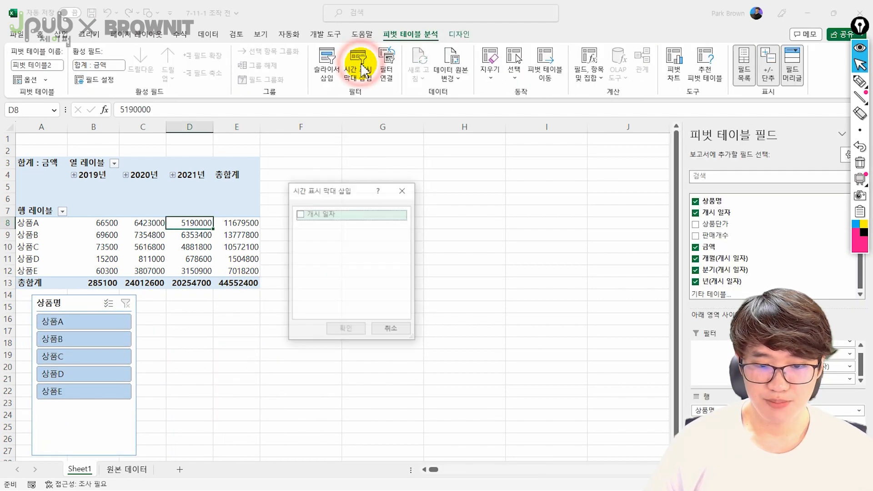
{"action": "left_click", "coordinate": [300, 214]}
{"action": "left_click", "coordinate": [340, 328]}
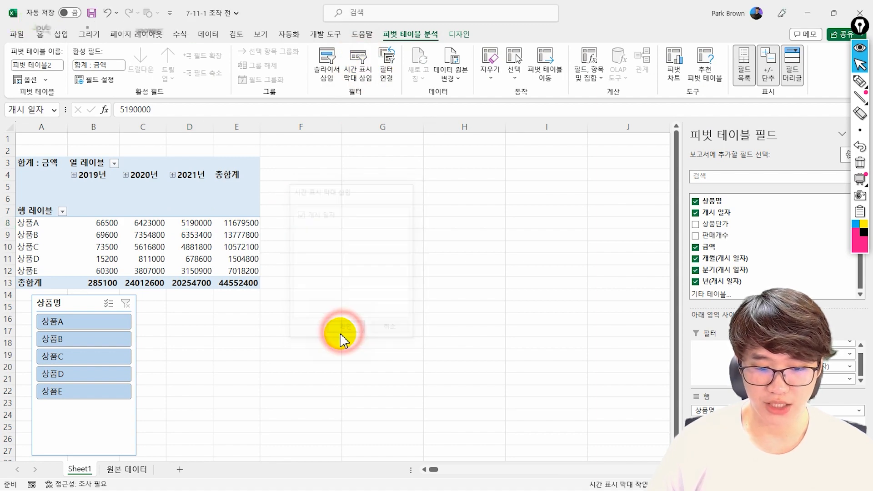
{"action": "left_click_drag", "start_coordinate": [318, 267], "coordinate": [211, 364]}
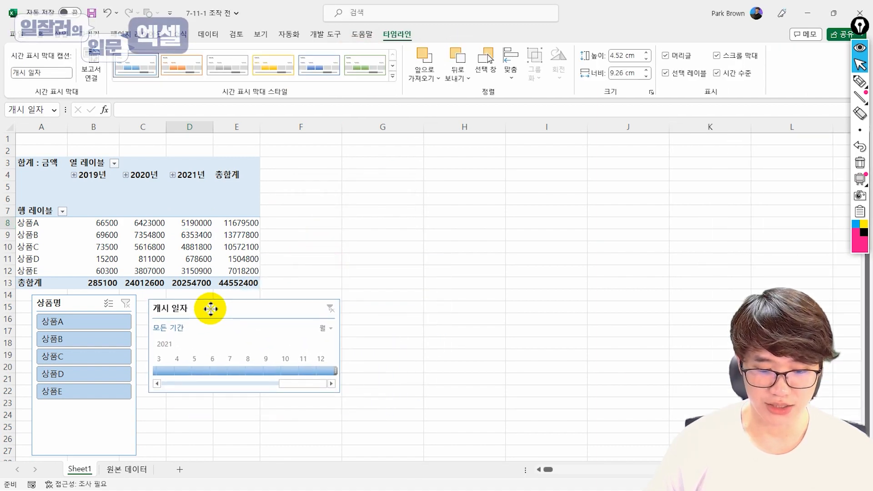
Step: Switch the timeline's unit to 분기 and bring its 2019 quarters into view
{"action": "left_click", "coordinate": [324, 327]}
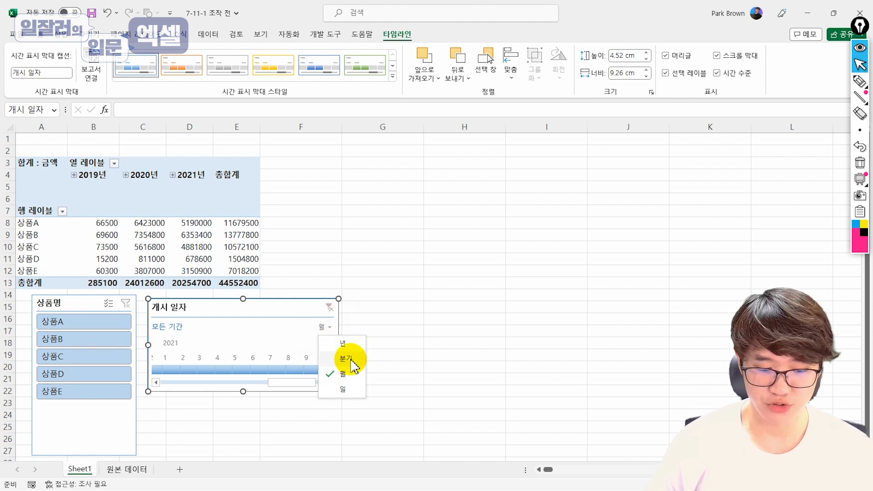
{"action": "left_click", "coordinate": [346, 359]}
{"action": "left_click_drag", "start_coordinate": [322, 381], "coordinate": [165, 394]}
Step: Filter the pivot table with the slicer by each product in turn, from 상품A to 상품E
{"action": "left_click", "coordinate": [108, 324]}
{"action": "left_click", "coordinate": [107, 341]}
{"action": "left_click", "coordinate": [110, 358]}
{"action": "left_click", "coordinate": [110, 374]}
{"action": "left_click", "coordinate": [111, 391]}
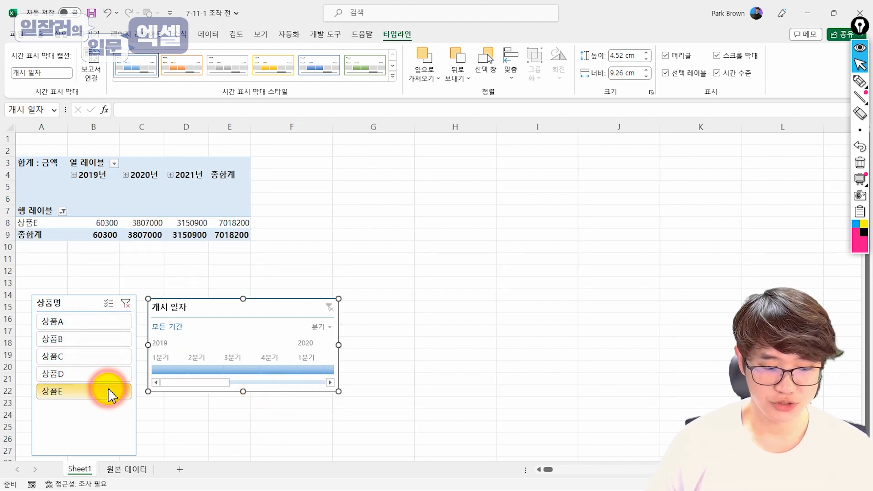
Step: Filter the pivot table to the consecutive products 상품A through 상품C
{"action": "left_click", "coordinate": [103, 318]}
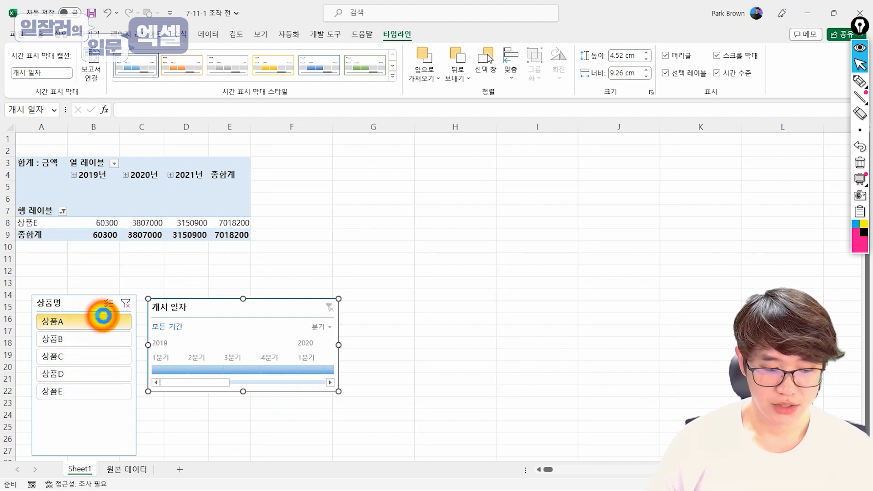
{"action": "left_click", "coordinate": [107, 357], "text": "shift"}
{"action": "left_click", "coordinate": [87, 416]}
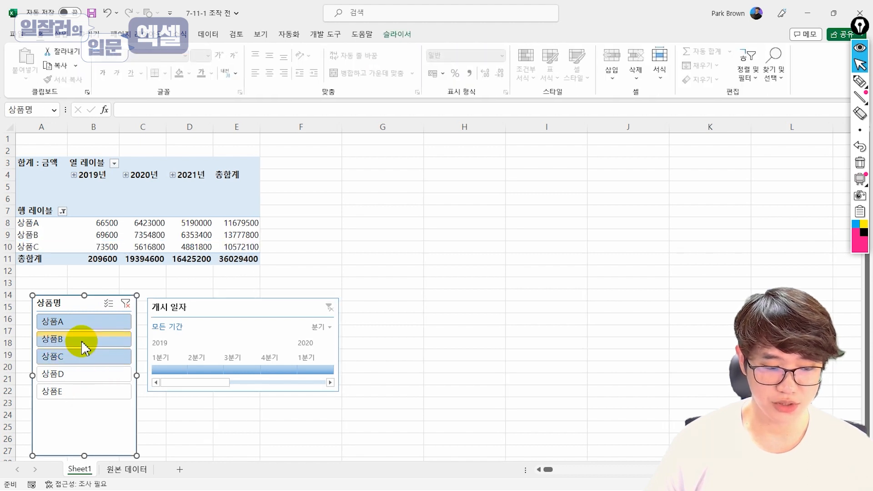
Step: Filter the pivot table to 상품A, 상품C and 상품E, and limit the timeline to 2019년 2분기 - 2021년 2분기
{"action": "left_click", "coordinate": [82, 322]}
{"action": "left_click", "coordinate": [86, 357], "text": "ctrl"}
{"action": "left_click", "coordinate": [90, 391], "text": "ctrl"}
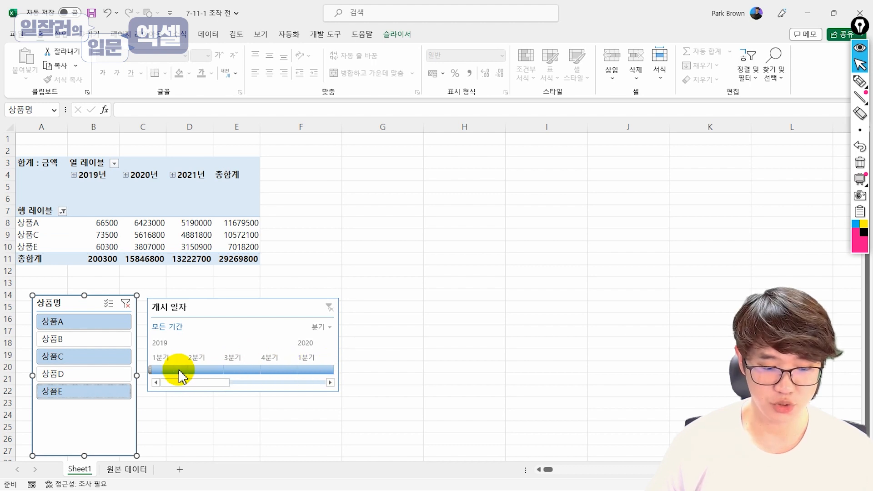
{"action": "left_click_drag", "start_coordinate": [150, 369], "coordinate": [195, 396]}
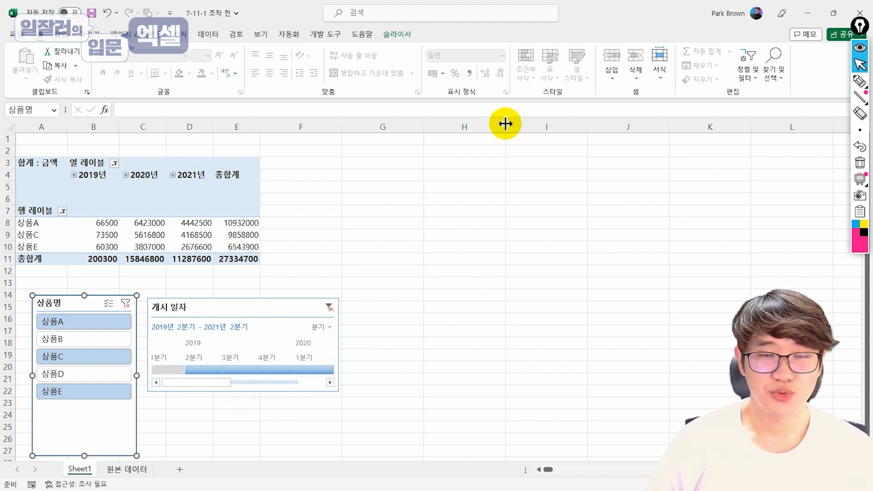
Step: Clear the filters of both the 상품명 slicer and the 개시 일자 timeline
{"action": "left_click", "coordinate": [170, 183]}
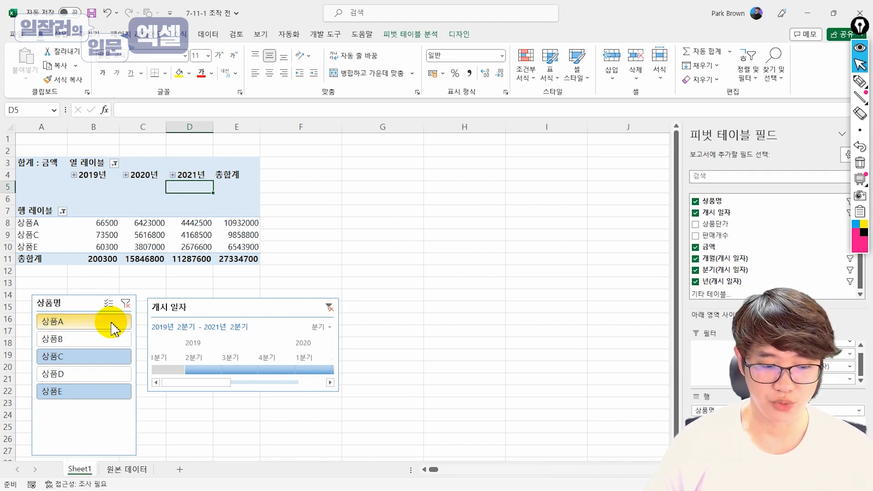
{"action": "left_click", "coordinate": [126, 303]}
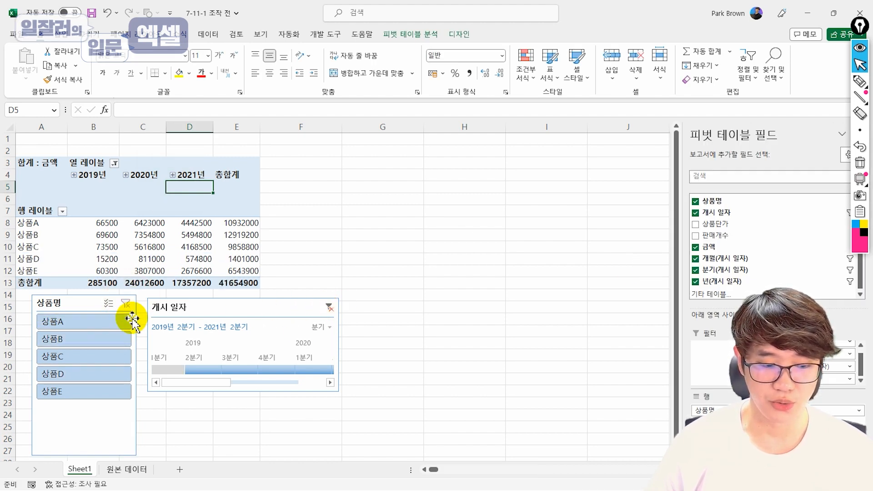
{"action": "left_click", "coordinate": [329, 308]}
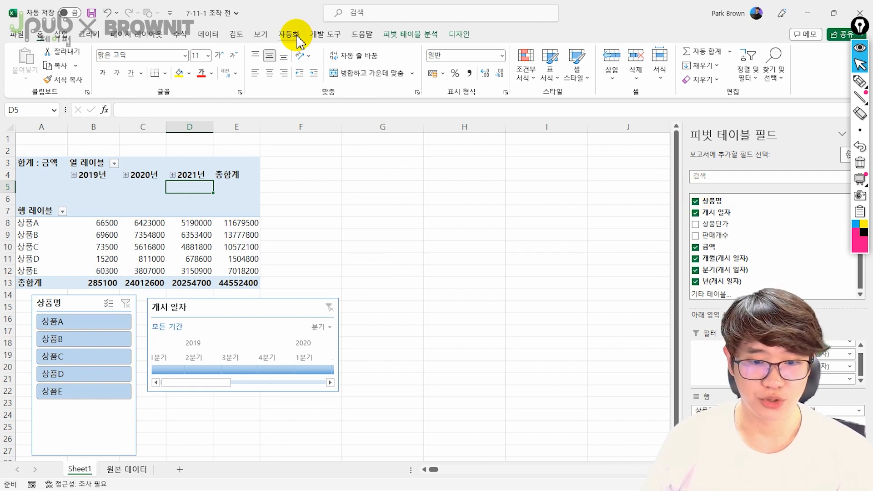
{"action": "left_click", "coordinate": [394, 35]}
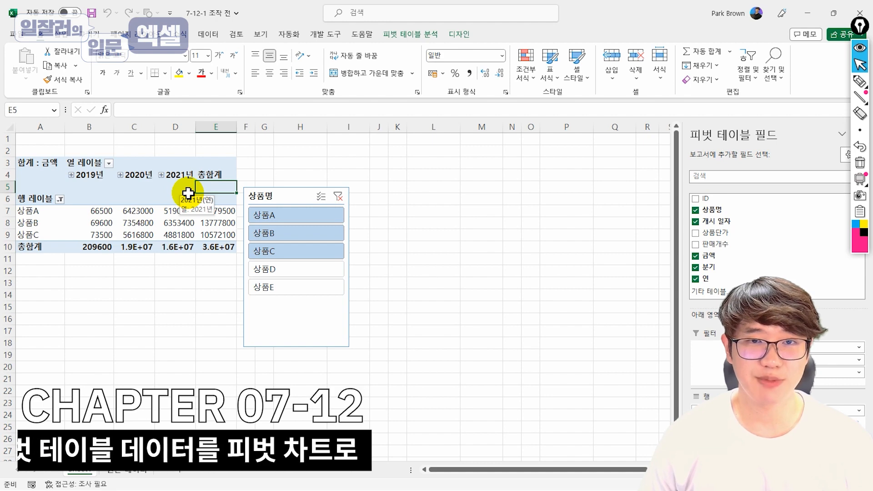
Step: Insert a line (꺾은선형) pivot chart based on the pivot table
{"action": "left_click", "coordinate": [160, 212]}
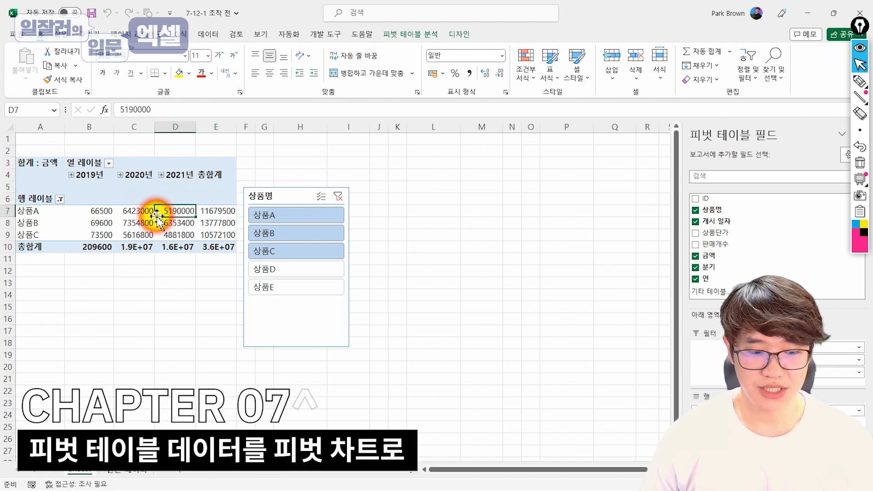
{"action": "left_click", "coordinate": [425, 35]}
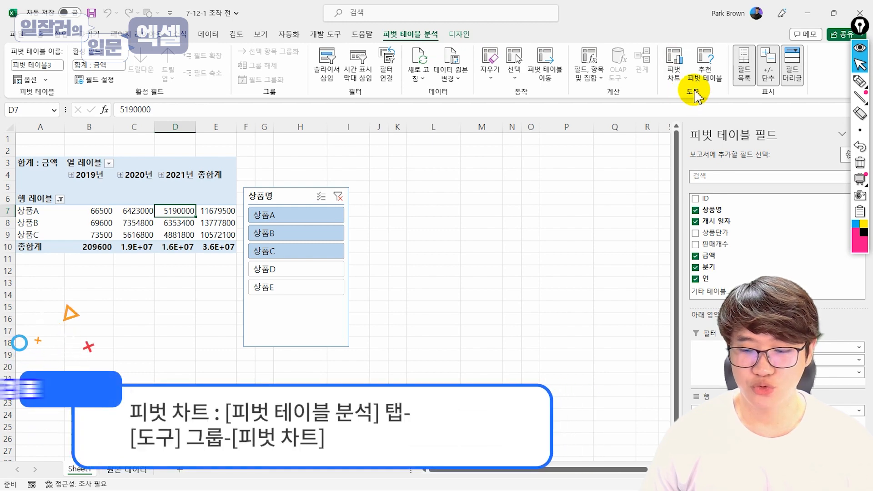
{"action": "left_click", "coordinate": [672, 68]}
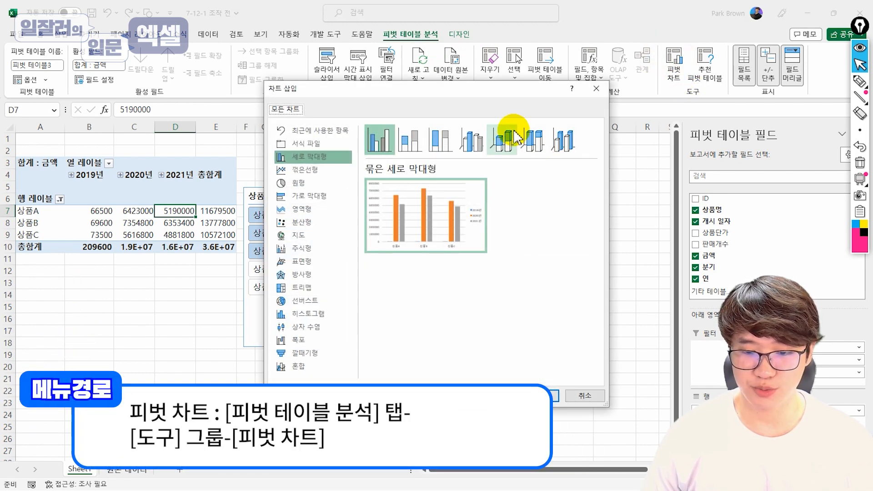
{"action": "left_click", "coordinate": [318, 170]}
{"action": "left_click", "coordinate": [524, 397]}
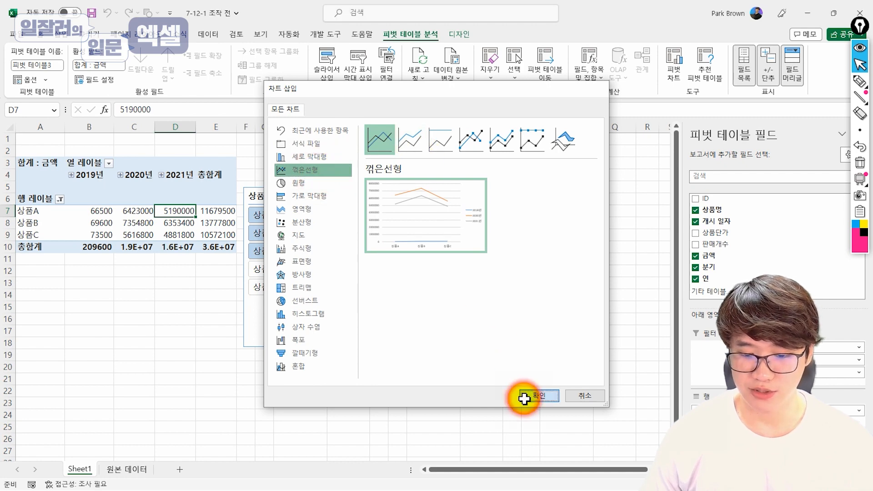
Step: Place the pivot chart directly below the pivot table and move the 상품명 slicer clear of it
{"action": "left_click_drag", "start_coordinate": [376, 228], "coordinate": [170, 274]}
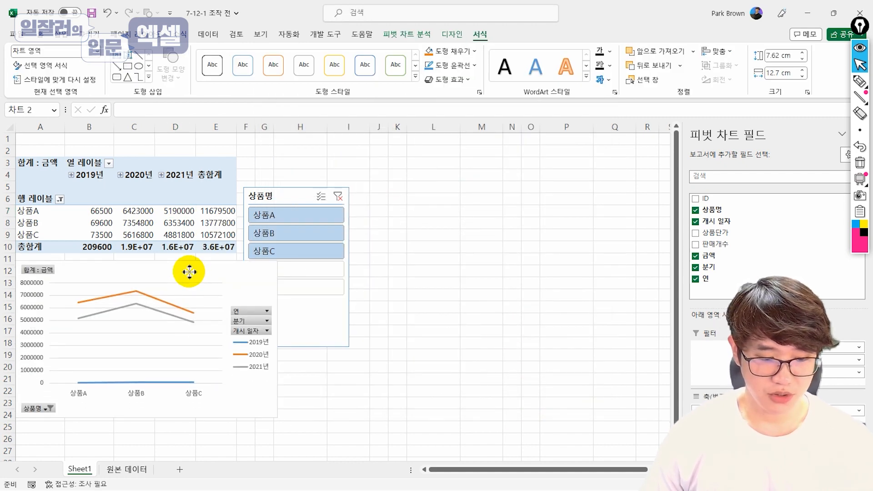
{"action": "left_click_drag", "start_coordinate": [294, 339], "coordinate": [341, 306]}
{"action": "left_click", "coordinate": [273, 287]}
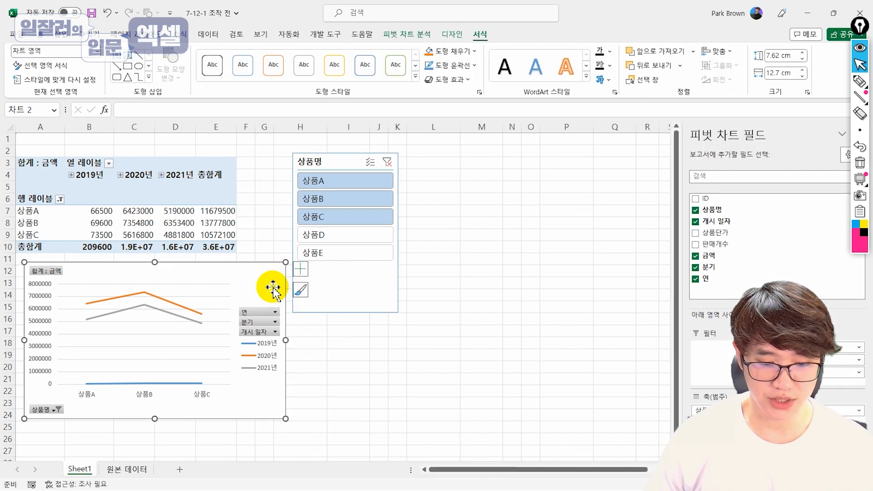
Step: Filter the pivot chart to 상품D with the slicer, and select the full range from 상품A to 상품E
{"action": "left_click", "coordinate": [332, 235]}
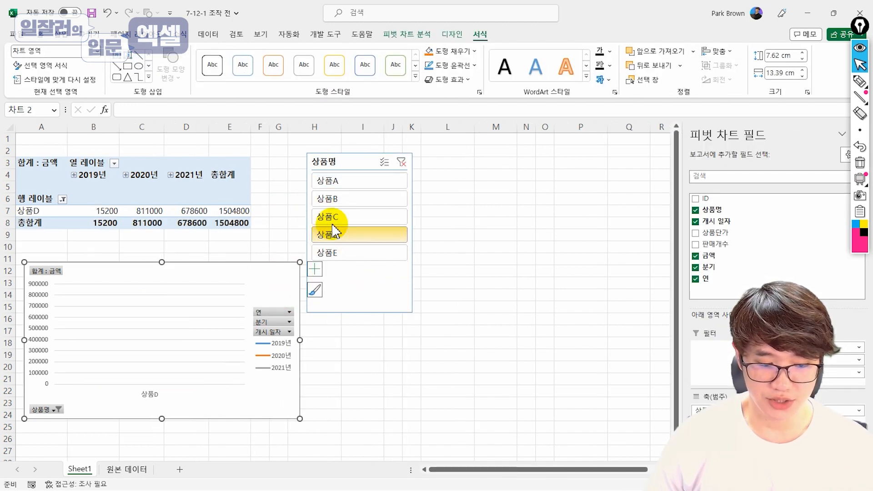
{"action": "left_click", "coordinate": [345, 181]}
{"action": "left_click", "coordinate": [345, 252], "text": "shift"}
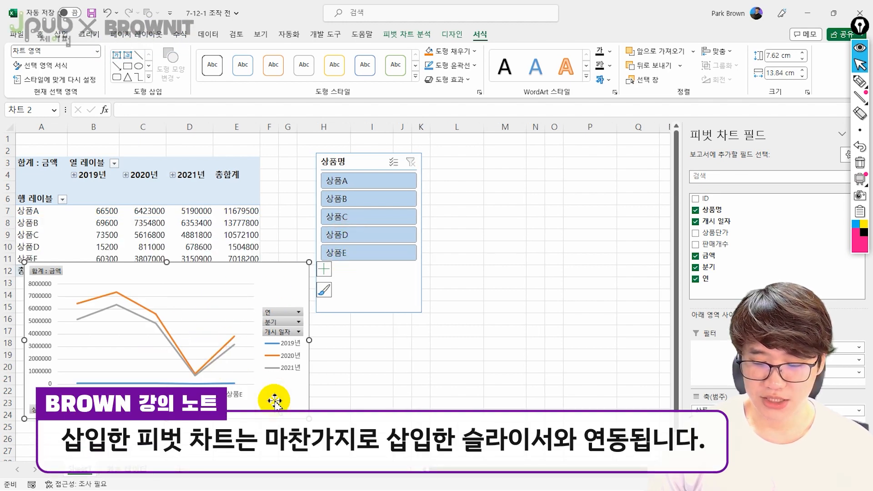
Step: Switch the pivot chart's rows and columns so the years form the axis and each product a line
{"action": "left_click", "coordinate": [452, 34]}
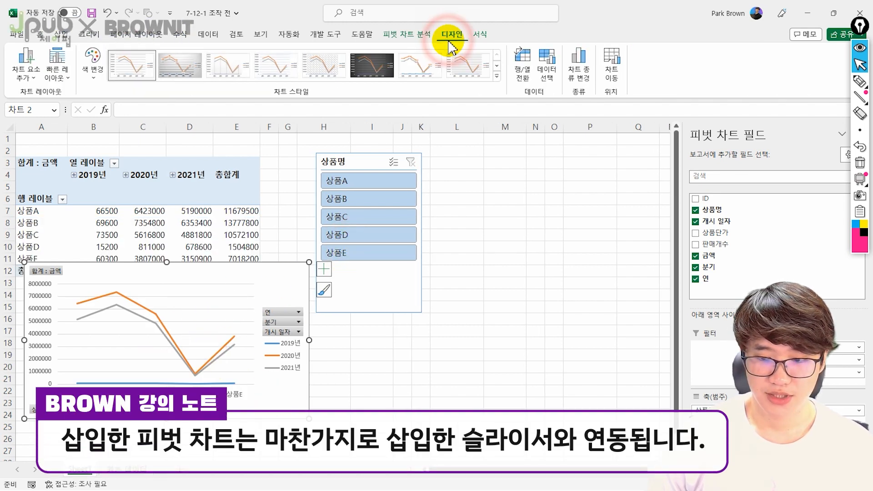
{"action": "left_click", "coordinate": [522, 63]}
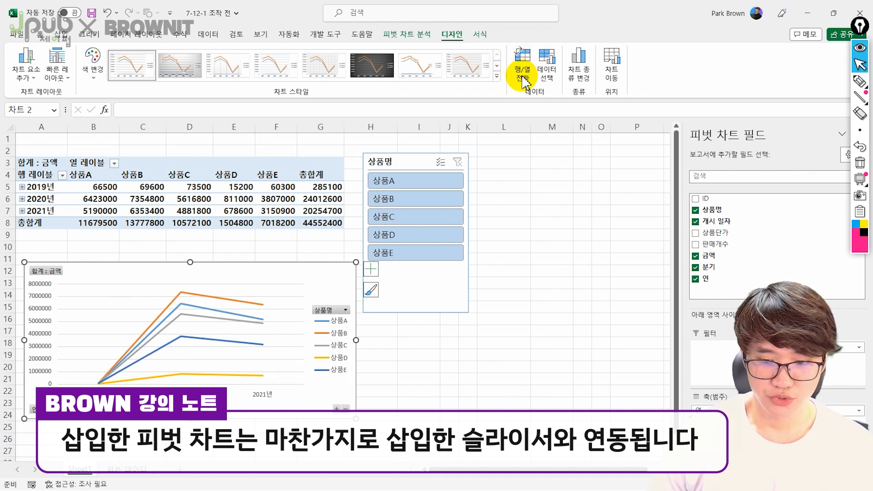
{"action": "left_click", "coordinate": [523, 78]}
{"action": "left_click", "coordinate": [523, 78]}
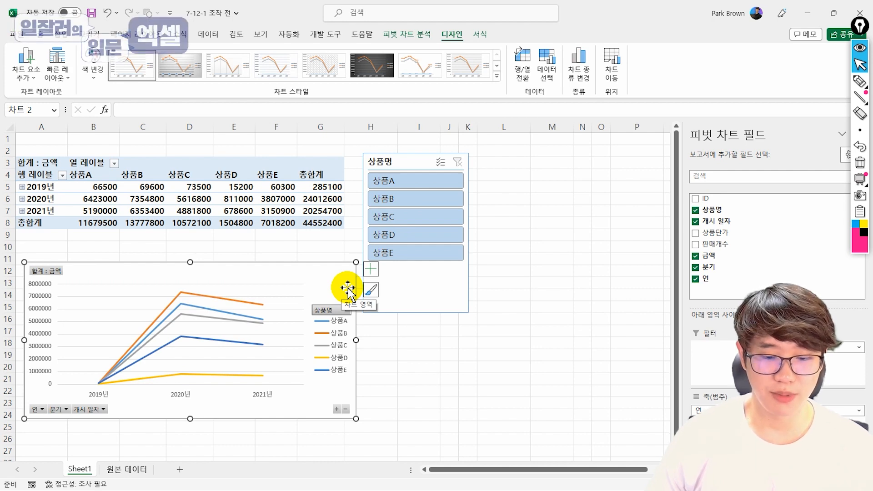
Step: Exclude 상품B and 상품C using the pivot chart's own 상품명 filter
{"action": "left_click", "coordinate": [327, 309]}
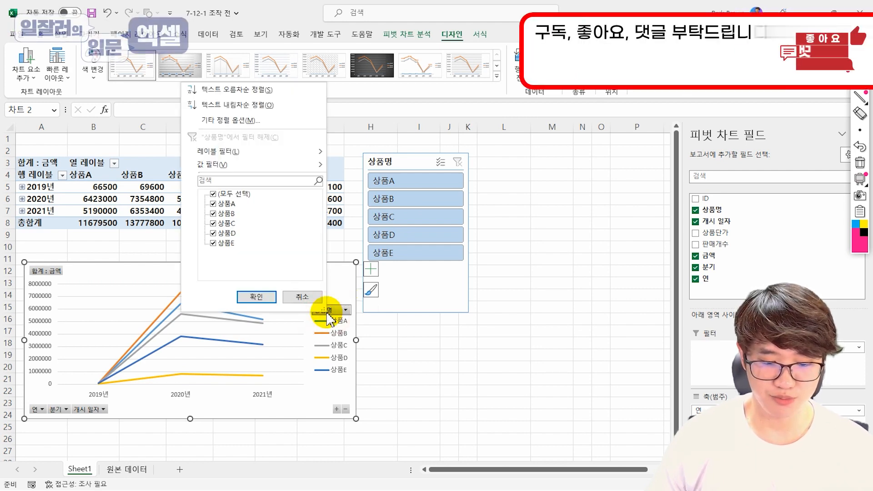
{"action": "left_click", "coordinate": [213, 213]}
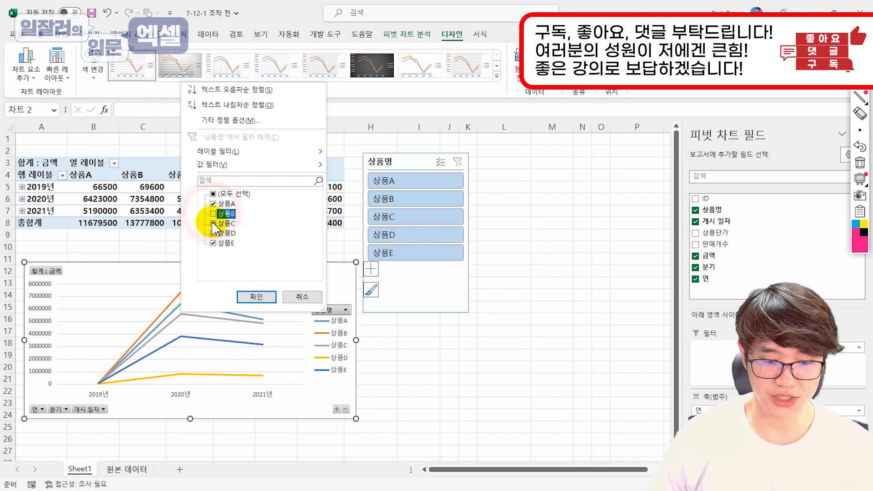
{"action": "left_click", "coordinate": [213, 224]}
{"action": "left_click", "coordinate": [256, 296]}
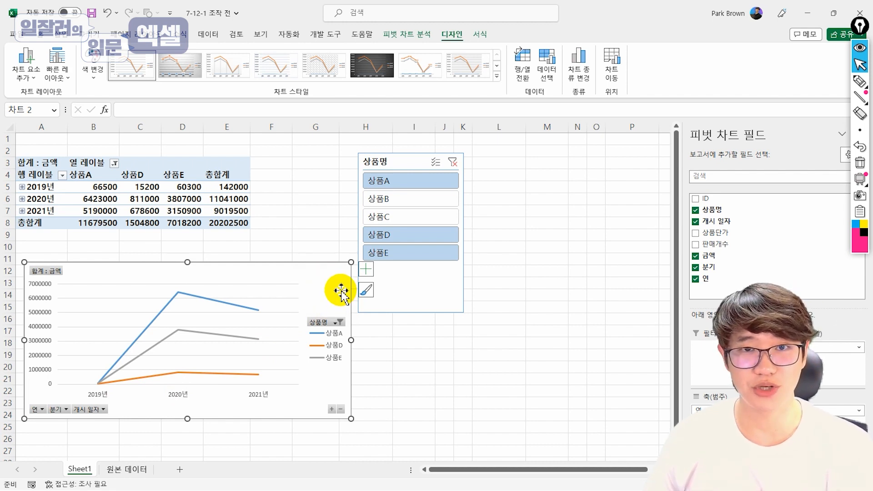
Step: Hide all field buttons on the pivot chart and add a chart title
{"action": "right_click", "coordinate": [325, 324]}
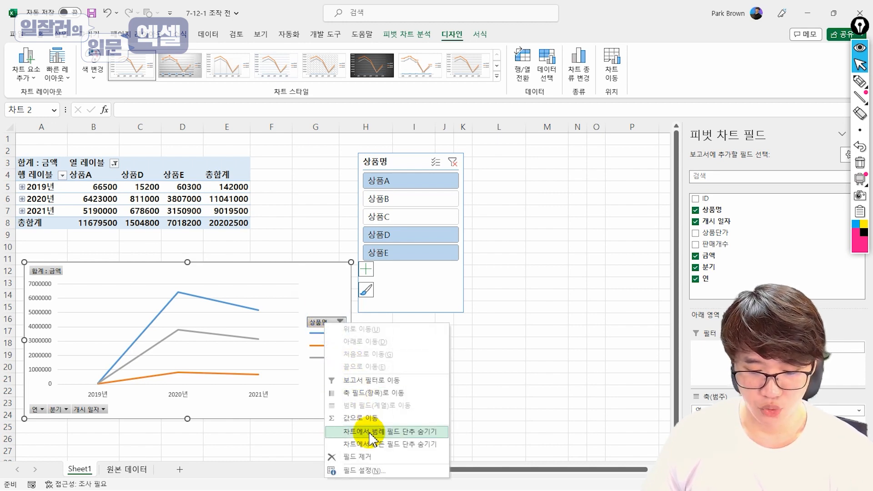
{"action": "left_click", "coordinate": [373, 444]}
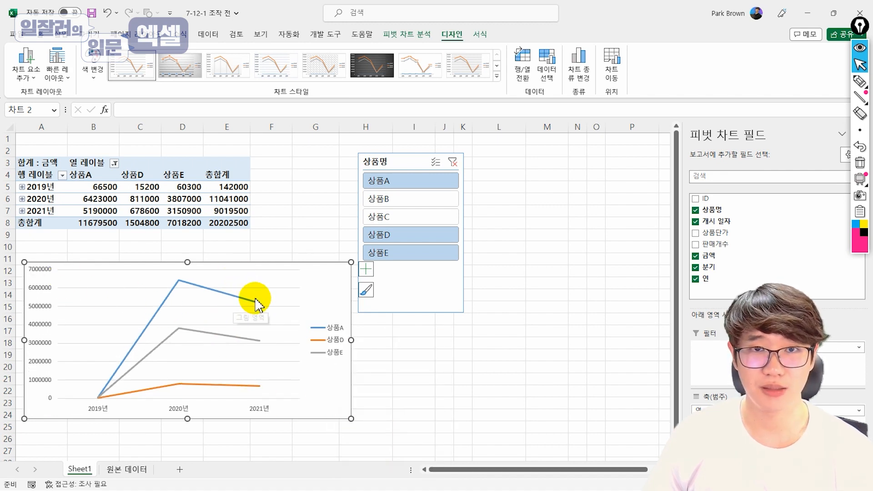
{"action": "left_click", "coordinate": [366, 269]}
{"action": "left_click", "coordinate": [394, 304]}
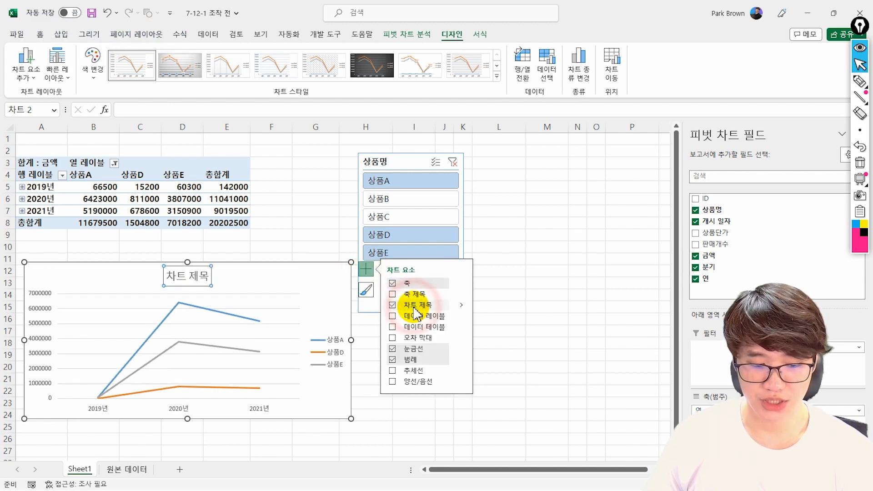
{"action": "left_click", "coordinate": [315, 235]}
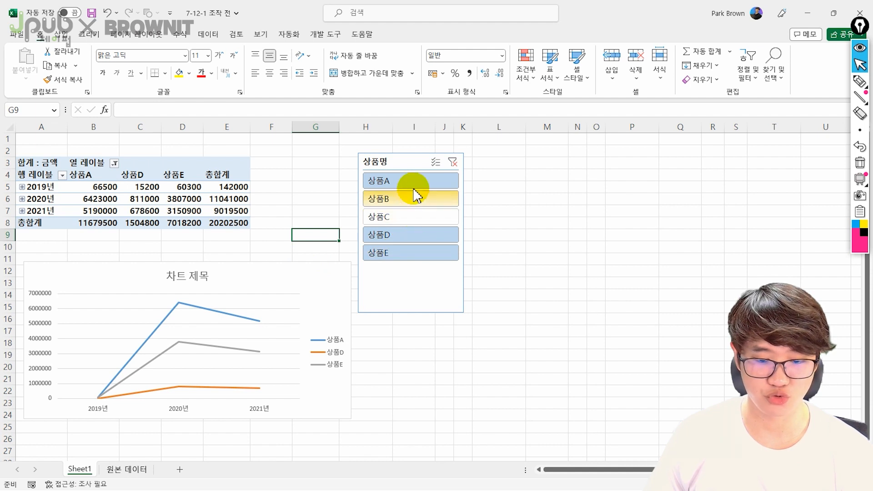
Step: Filter the pivot chart by 상품B, 상품C, 상품D and 상품E in turn, and extend the slicer selection up to 상품A
{"action": "left_click", "coordinate": [396, 201]}
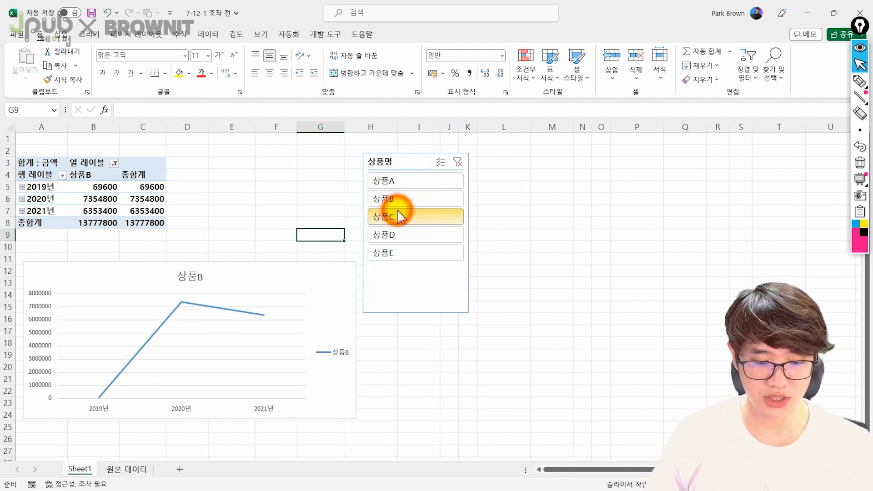
{"action": "left_click", "coordinate": [396, 217]}
{"action": "left_click", "coordinate": [401, 234]}
{"action": "left_click", "coordinate": [400, 253]}
{"action": "left_click", "coordinate": [405, 182], "text": "shift"}
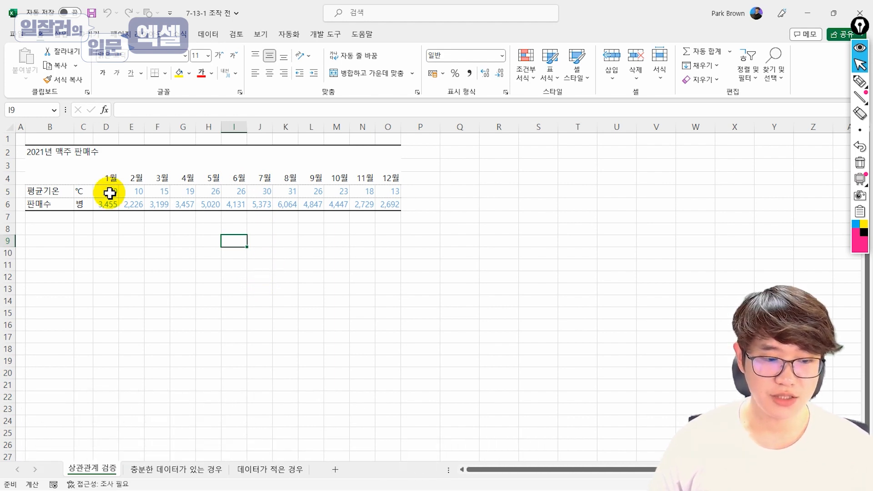
Step: Insert a markers-only scatter chart from the average temperature and sales values in D5:O6
{"action": "left_click_drag", "start_coordinate": [110, 193], "coordinate": [389, 204]}
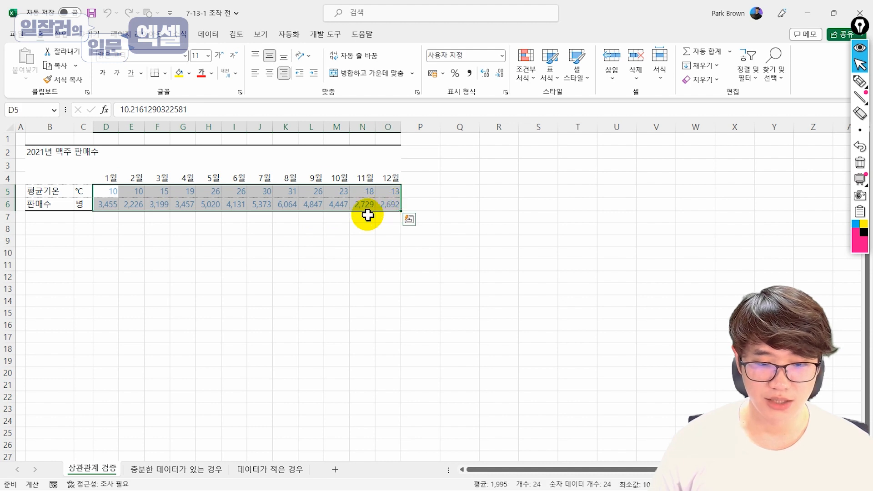
{"action": "left_click", "coordinate": [67, 35]}
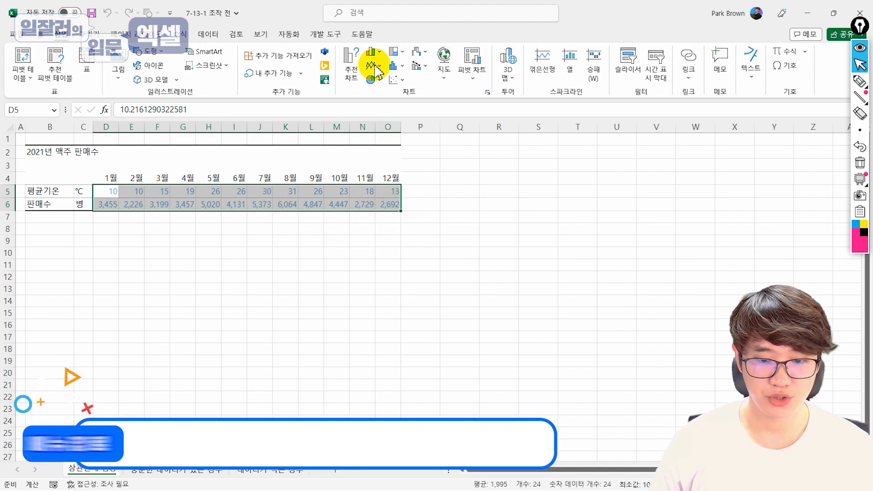
{"action": "left_click", "coordinate": [400, 82]}
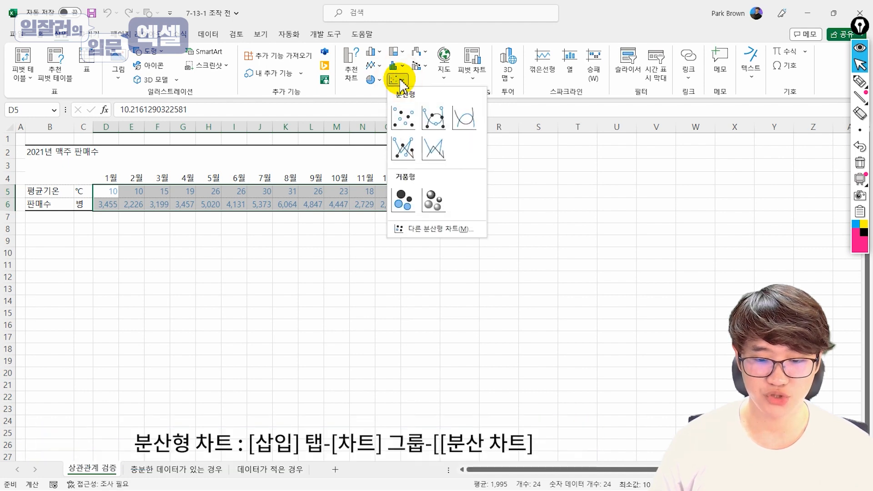
{"action": "left_click", "coordinate": [402, 117]}
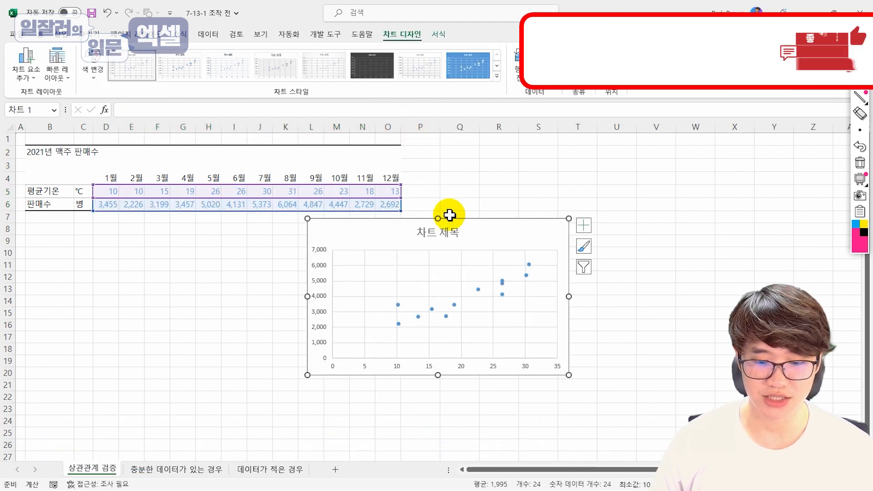
Step: Move the scatter chart directly below the data table and remove its chart title
{"action": "left_click_drag", "start_coordinate": [456, 230], "coordinate": [199, 235]}
{"action": "left_click", "coordinate": [302, 230]}
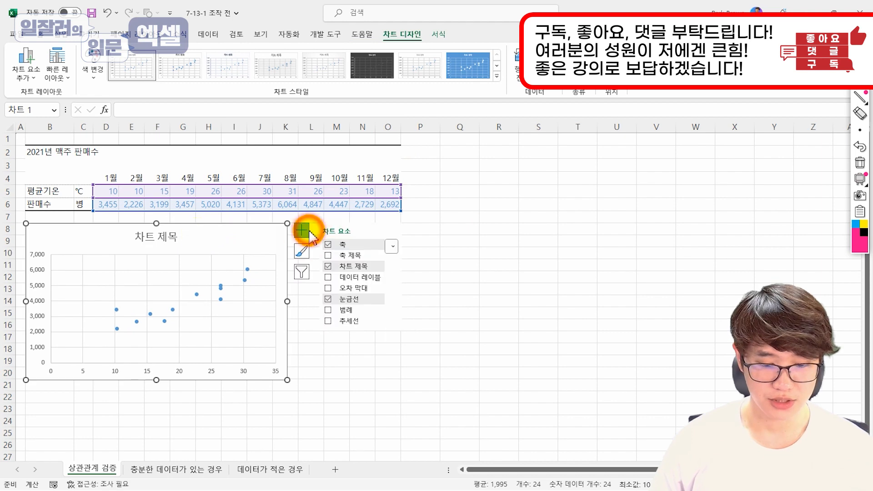
{"action": "left_click", "coordinate": [329, 267]}
{"action": "left_click", "coordinate": [450, 240]}
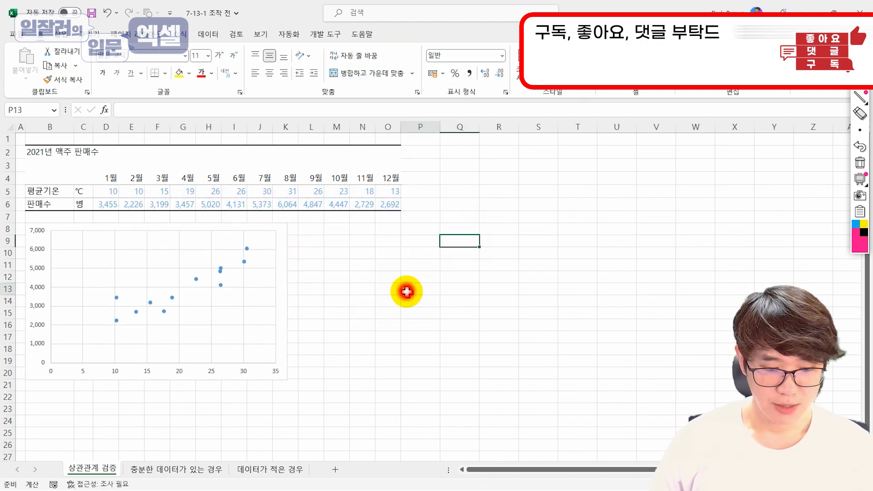
{"action": "left_click", "coordinate": [408, 291]}
Step: Annotate the scatter chart with the screen pen, marking the x axis, linking it to the 평균기온 row, and marking the y axis
{"action": "key", "text": "ctrl+shift+3"}
{"action": "left_click_drag", "start_coordinate": [281, 364], "coordinate": [281, 373]}
{"action": "left_click_drag", "start_coordinate": [292, 363], "coordinate": [293, 373]}
{"action": "left_click", "coordinate": [296, 372]}
{"action": "mouse_move", "coordinate": [403, 190]}
{"action": "left_mouse_down"}
{"action": "mouse_move", "coordinate": [413, 209]}
{"action": "mouse_move", "coordinate": [337, 340]}
{"action": "left_mouse_up"}
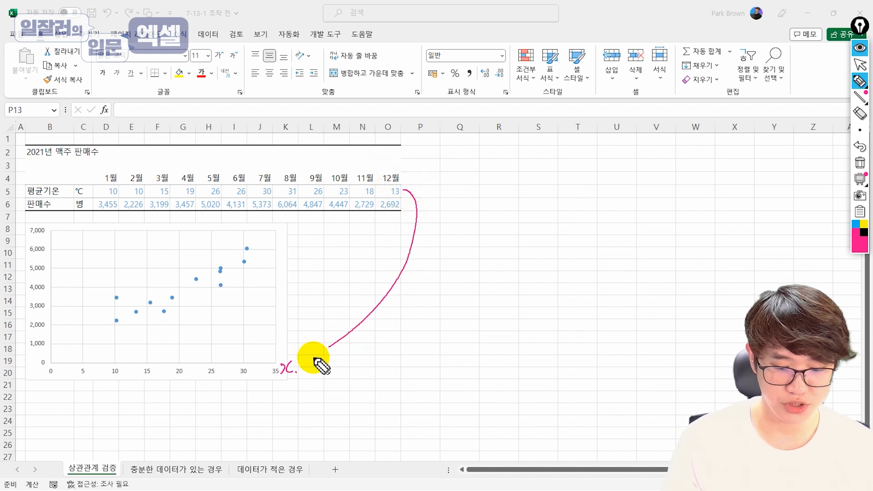
{"action": "left_click", "coordinate": [313, 372]}
{"action": "mouse_move", "coordinate": [26, 222]}
{"action": "left_mouse_down"}
{"action": "mouse_move", "coordinate": [56, 205]}
{"action": "mouse_move", "coordinate": [48, 225]}
{"action": "mouse_move", "coordinate": [57, 222]}
{"action": "left_mouse_up"}
{"action": "left_click", "coordinate": [62, 223]}
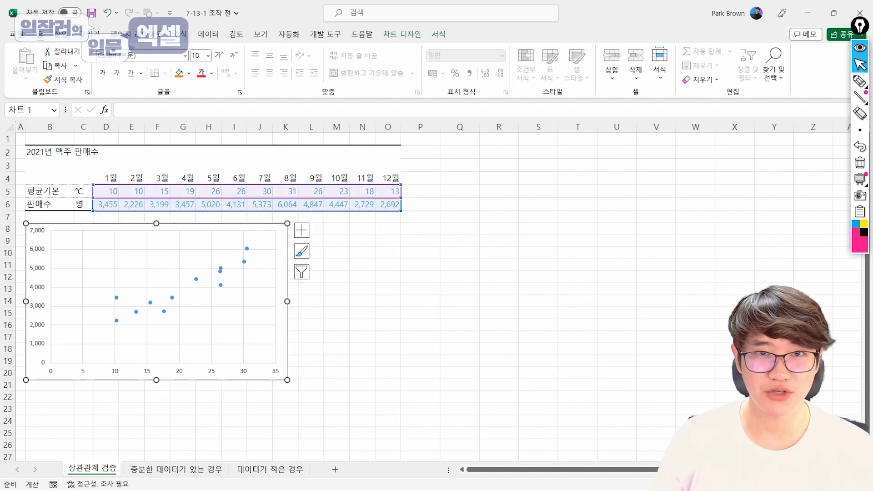
Step: Add a trendline to the scatter chart of temperature and sales
{"action": "left_click", "coordinate": [302, 232]}
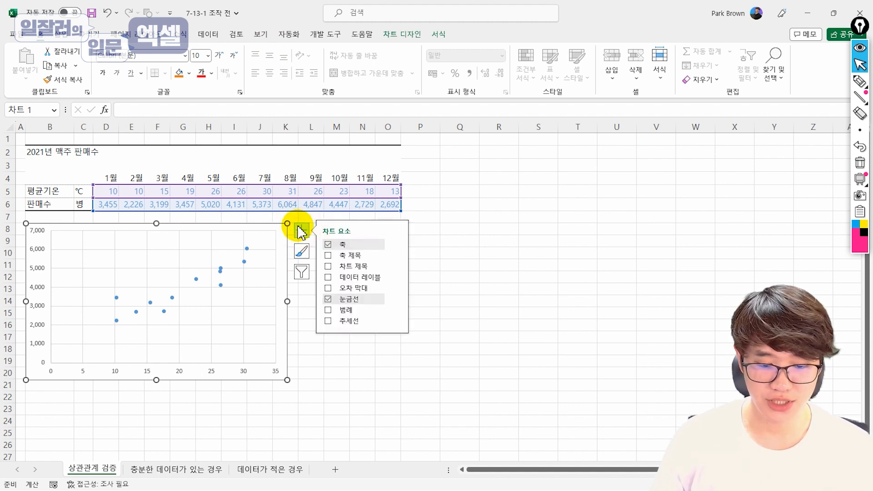
{"action": "left_click", "coordinate": [328, 321]}
{"action": "left_click", "coordinate": [459, 230]}
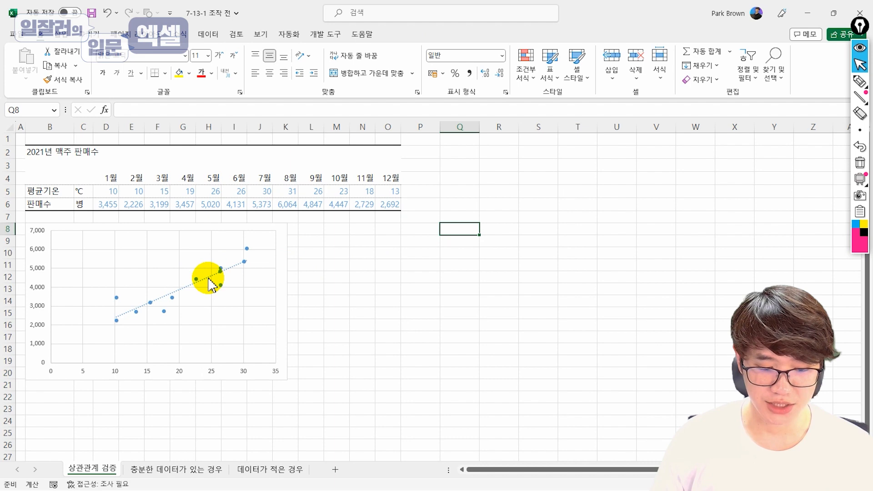
Step: Display the R-squared value of the linear trendline on the chart
{"action": "double_click", "coordinate": [210, 284]}
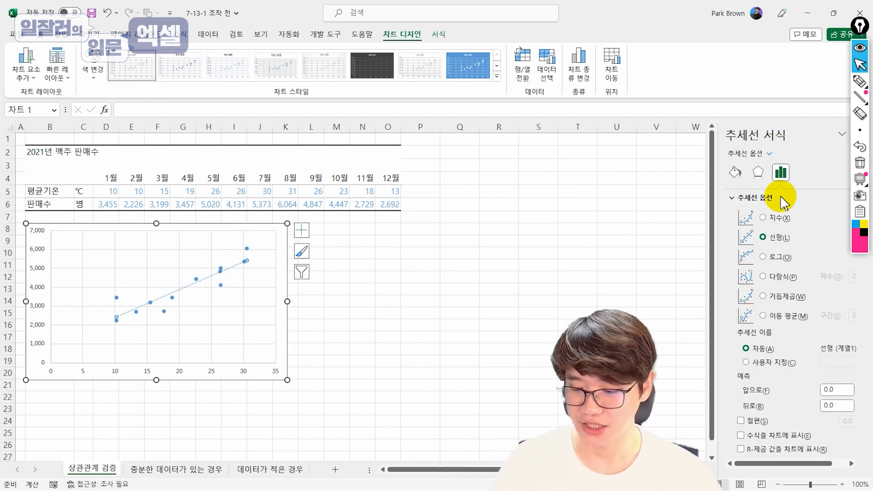
{"action": "left_click", "coordinate": [804, 450]}
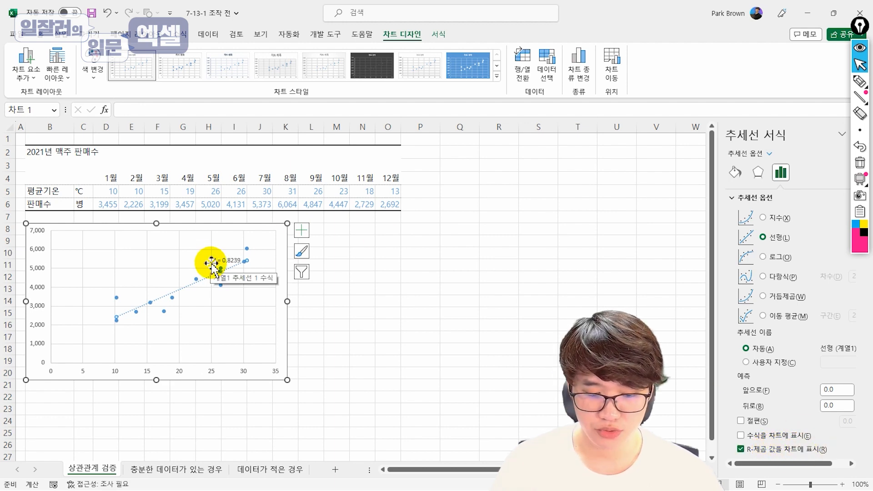
{"action": "left_click", "coordinate": [239, 257]}
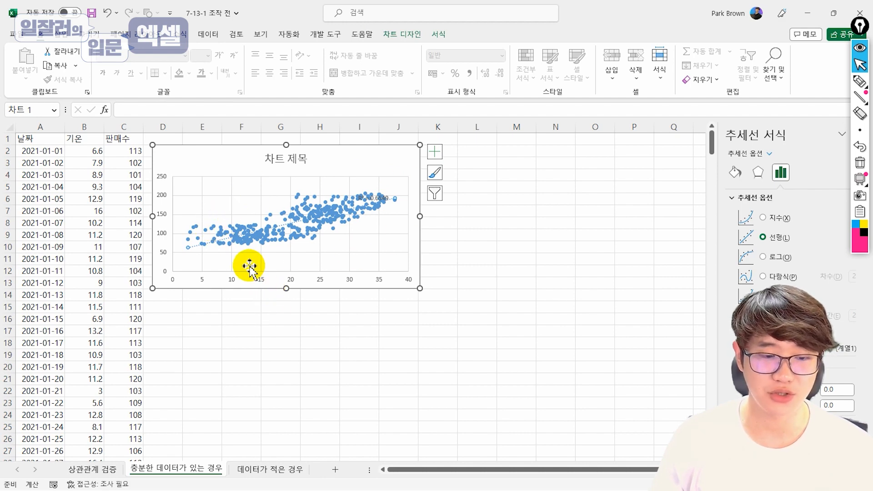
Step: Compare the charts on 데이터가 적은 경우 and 충분한 데이터가 있는 경우, moving the latter's R² label above the data points
{"action": "left_click", "coordinate": [260, 468]}
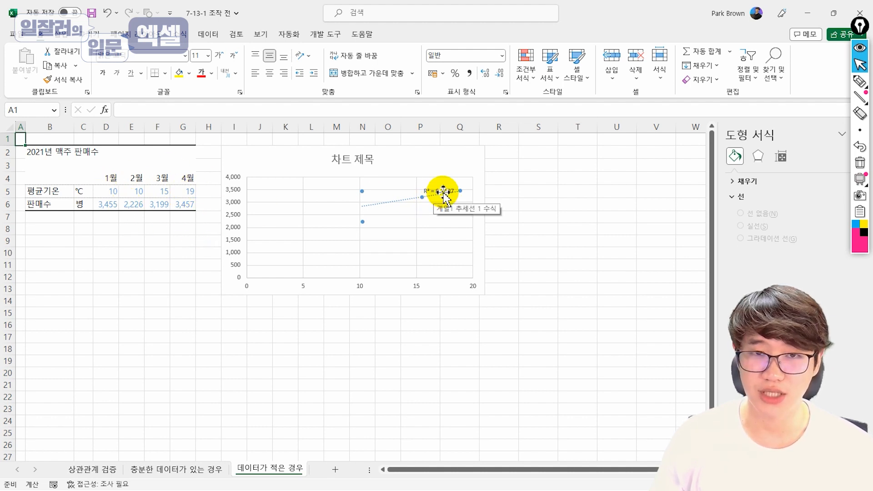
{"action": "left_click", "coordinate": [173, 468]}
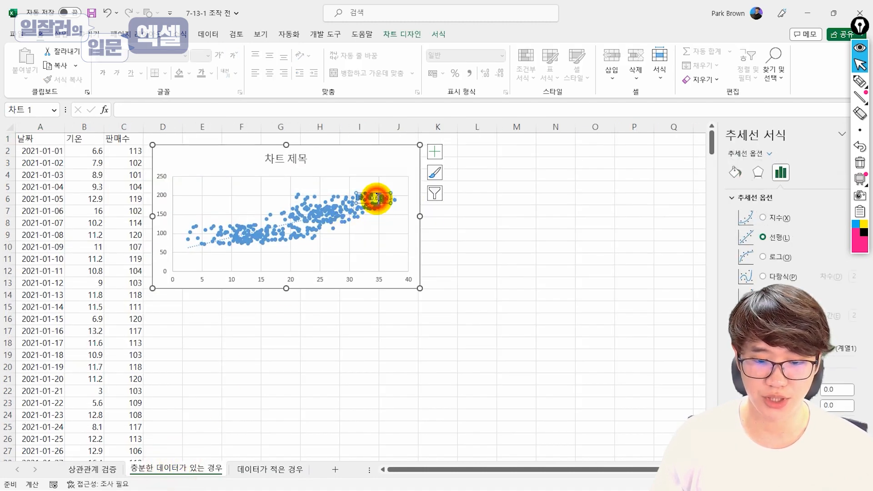
{"action": "left_click", "coordinate": [376, 199]}
{"action": "left_click_drag", "start_coordinate": [386, 201], "coordinate": [394, 187]}
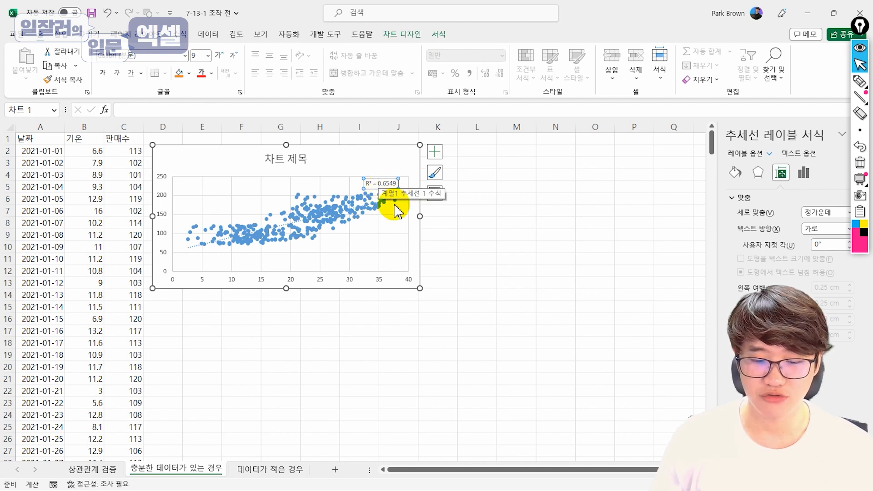
{"action": "left_click", "coordinate": [444, 223]}
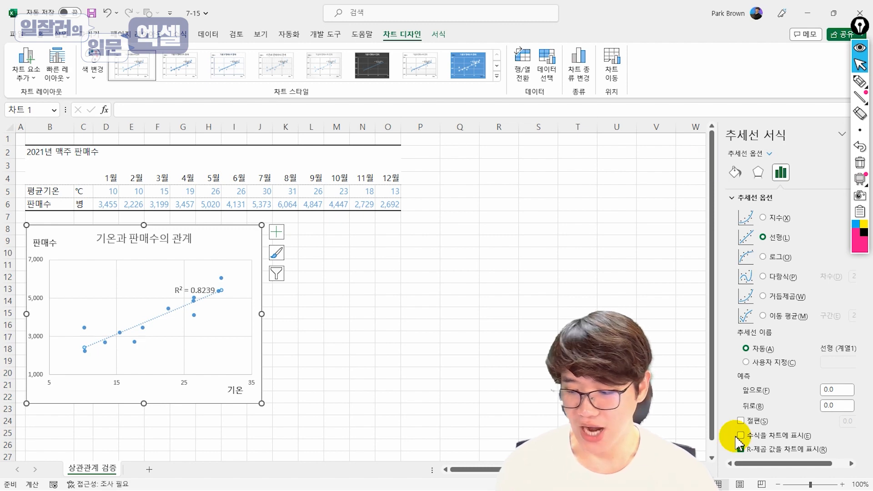
Step: Display the trendline equation on the 기온과 판매수의 관계 chart
{"action": "left_click", "coordinate": [784, 437]}
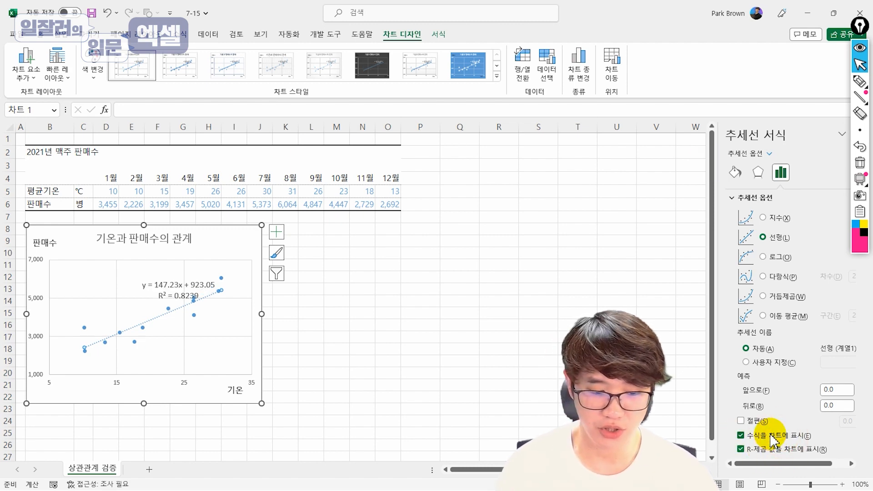
Step: Write y=ax+b with the screen pen above the trendline equation, underline it, and circle y, x and b
{"action": "mouse_move", "coordinate": [156, 250]}
{"action": "left_mouse_down"}
{"action": "mouse_move", "coordinate": [159, 266]}
{"action": "mouse_move", "coordinate": [174, 255]}
{"action": "left_mouse_up"}
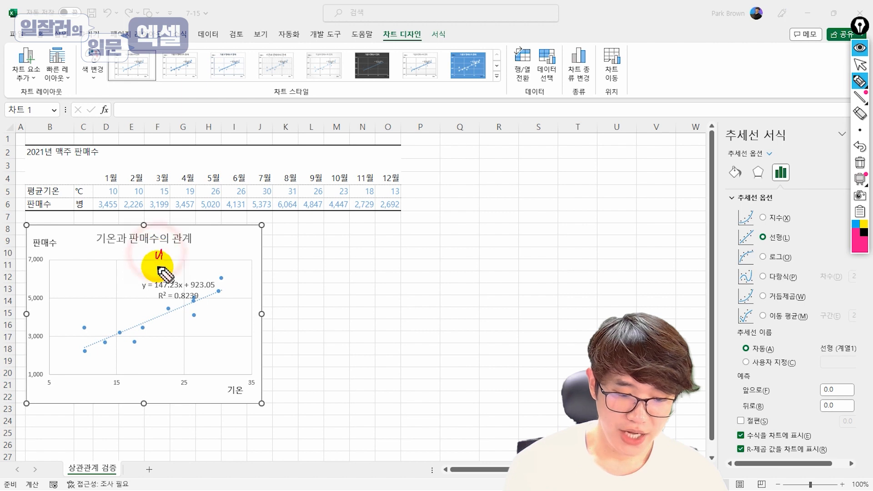
{"action": "mouse_move", "coordinate": [181, 251]}
{"action": "left_mouse_down"}
{"action": "mouse_move", "coordinate": [194, 251]}
{"action": "mouse_move", "coordinate": [186, 263]}
{"action": "mouse_move", "coordinate": [210, 252]}
{"action": "left_mouse_up"}
{"action": "mouse_move", "coordinate": [205, 248]}
{"action": "left_mouse_down"}
{"action": "mouse_move", "coordinate": [205, 260]}
{"action": "mouse_move", "coordinate": [218, 255]}
{"action": "mouse_move", "coordinate": [145, 269]}
{"action": "left_mouse_up"}
{"action": "left_click_drag", "start_coordinate": [204, 267], "coordinate": [236, 264]}
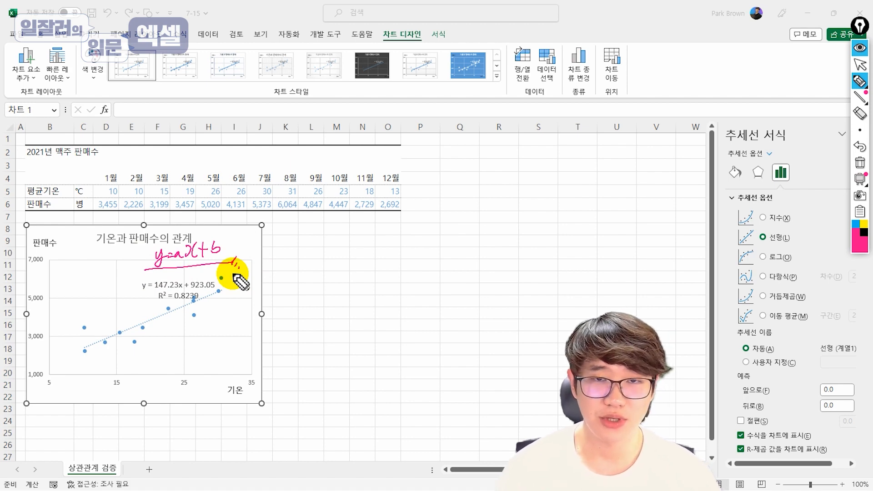
{"action": "left_click_drag", "start_coordinate": [161, 246], "coordinate": [152, 264]}
{"action": "left_click_drag", "start_coordinate": [194, 241], "coordinate": [185, 263]}
{"action": "mouse_move", "coordinate": [217, 238]}
{"action": "left_mouse_down"}
{"action": "mouse_move", "coordinate": [236, 284]}
{"action": "mouse_move", "coordinate": [221, 296]}
{"action": "mouse_move", "coordinate": [231, 296]}
{"action": "left_mouse_up"}
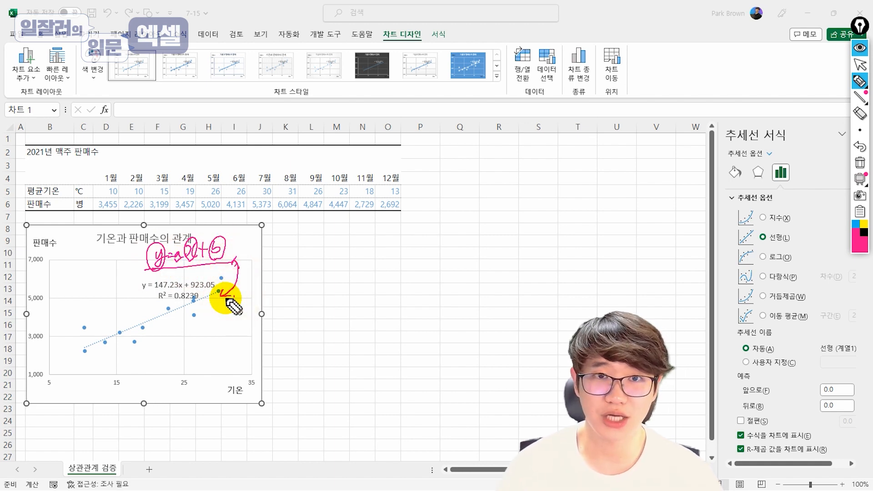
Step: Enter the labels a, x, b and y down cells L12 to L15
{"action": "type", "text": "ㅁ"}
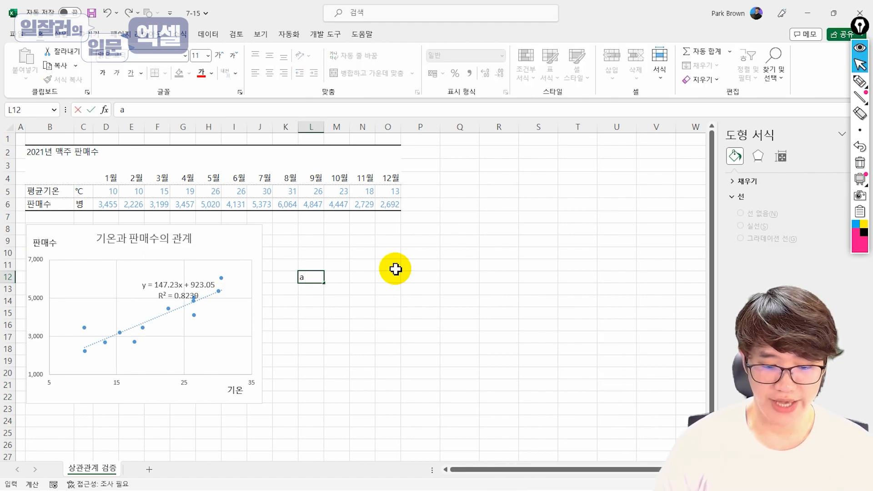
{"action": "key", "text": "Return"}
{"action": "type", "text": "x"}
{"action": "key", "text": "Return"}
{"action": "type", "text": "b"}
{"action": "key", "text": "Return"}
{"action": "type", "text": "y"}
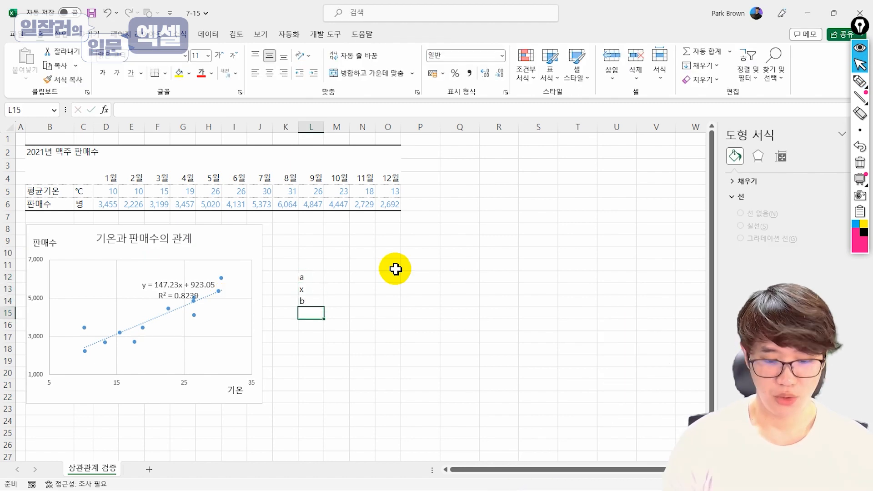
{"action": "key", "text": "Return"}
Step: Enter the slope 147.23 for a in M12 and show it with two decimal places
{"action": "key", "text": "Up"}
{"action": "key", "text": "Up"}
{"action": "key", "text": "Up"}
{"action": "key", "text": "Up"}
{"action": "key", "text": "Right"}
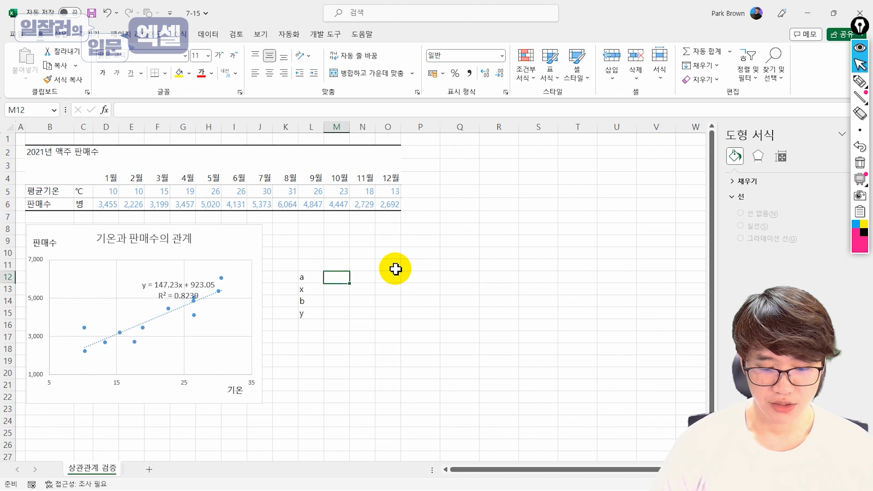
{"action": "type", "text": "147.23"}
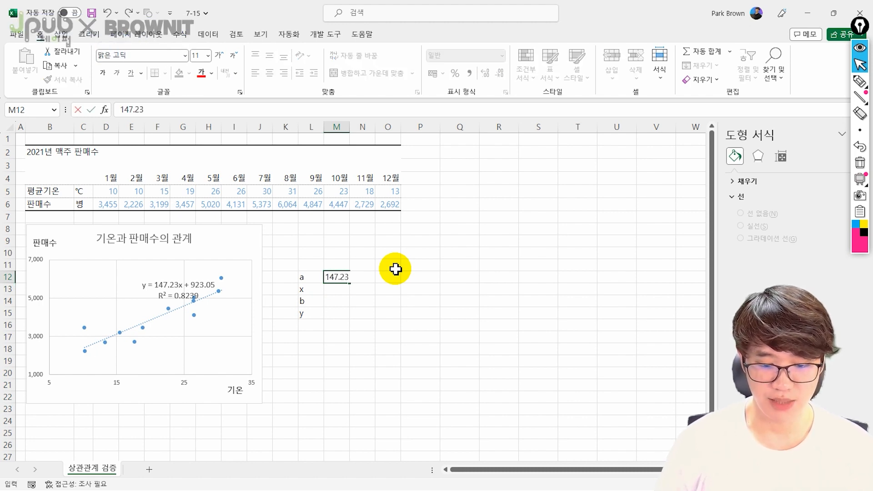
{"action": "key", "text": "ctrl+Return"}
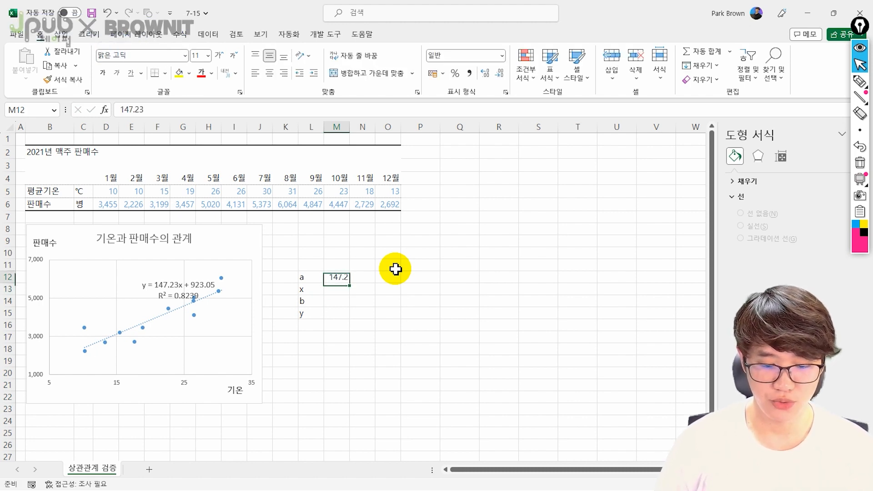
{"action": "left_click", "coordinate": [486, 74]}
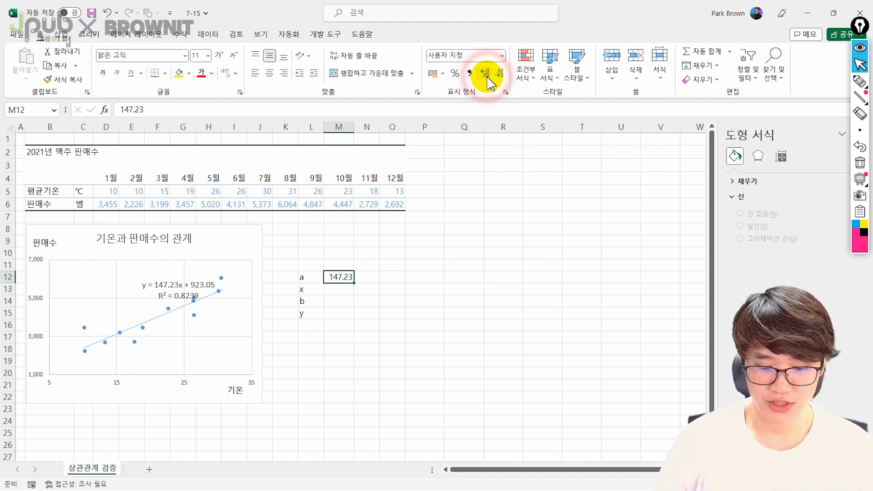
Step: Enter the intercept 923.05 for b in M14 and the temperature 20 for x in M13
{"action": "left_click", "coordinate": [339, 301]}
{"action": "type", "text": "923."}
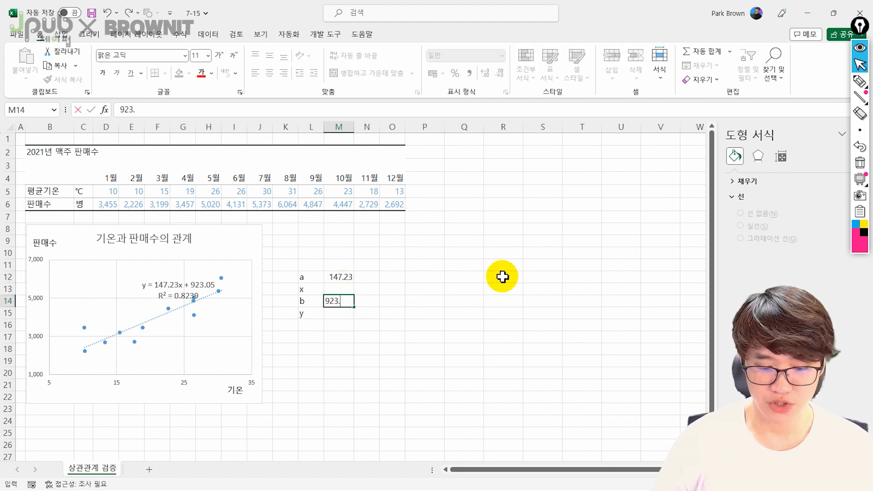
{"action": "type", "text": "05"}
{"action": "key", "text": "ctrl+Return"}
{"action": "key", "text": "Up"}
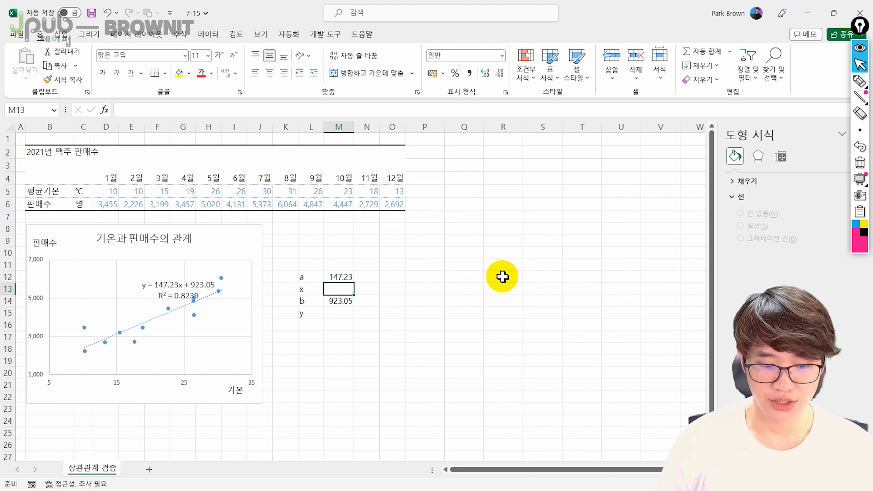
{"action": "type", "text": "20"}
{"action": "key", "text": "Return"}
{"action": "key", "text": "Return"}
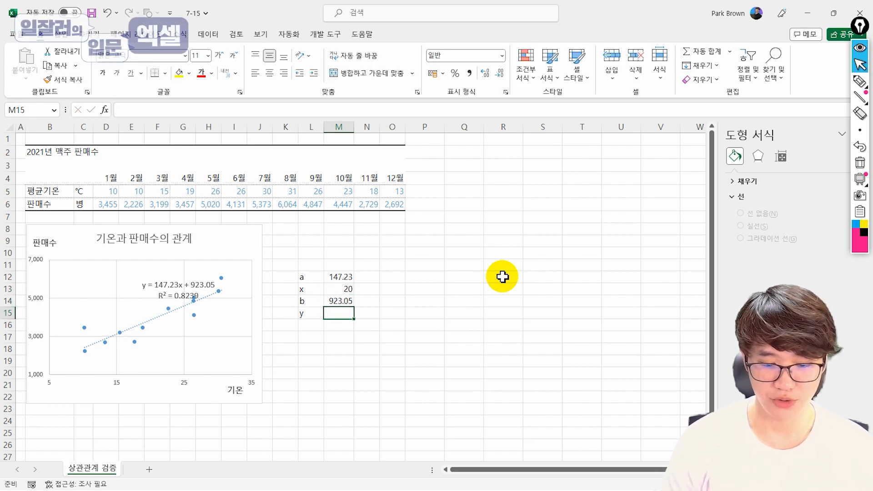
Step: Calculate the predicted sales y in M15 with the formula =M12*M13+M14
{"action": "type", "text": "="}
{"action": "key", "text": "Up"}
{"action": "key", "text": "Up"}
{"action": "key", "text": "Up"}
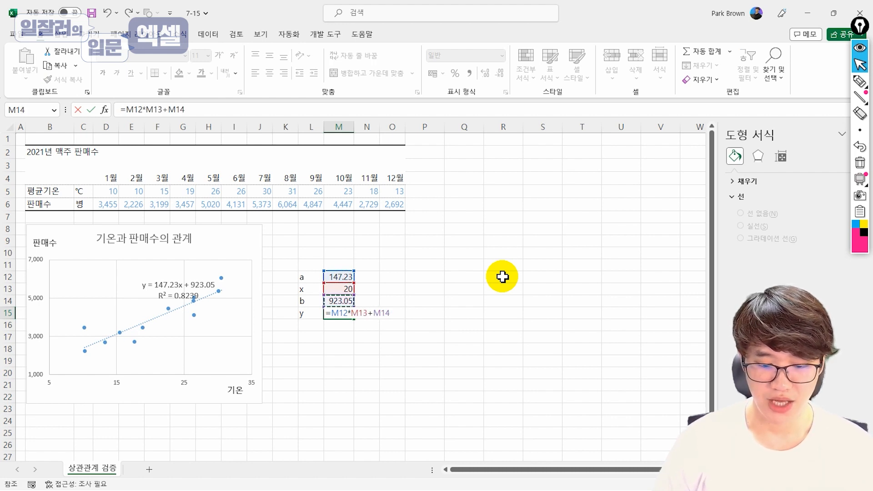
{"action": "key", "text": "Return"}
Step: Set the temperature x in M13 to 25 and check the predicted sales y
{"action": "key", "text": "Up"}
{"action": "key", "text": "Up"}
{"action": "key", "text": "Up"}
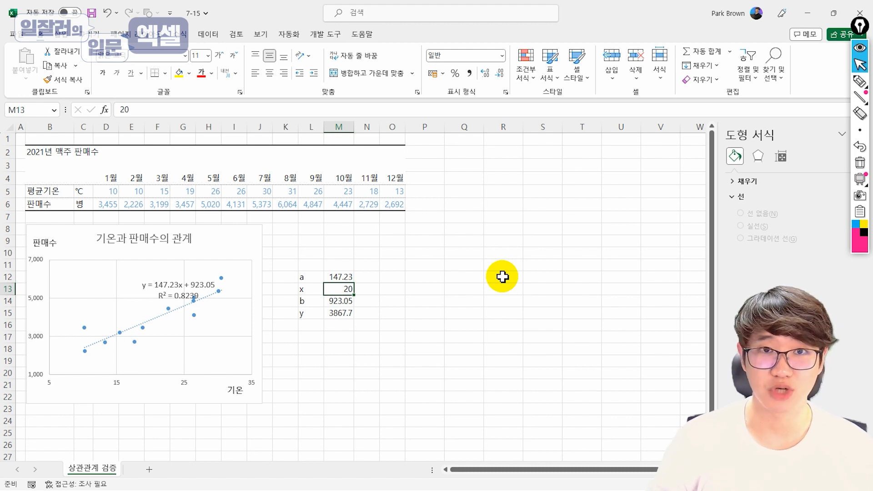
{"action": "key", "text": "Down"}
{"action": "key", "text": "Down"}
{"action": "key", "text": "Up"}
{"action": "key", "text": "Up"}
{"action": "key", "text": "Up"}
{"action": "key", "text": "Down"}
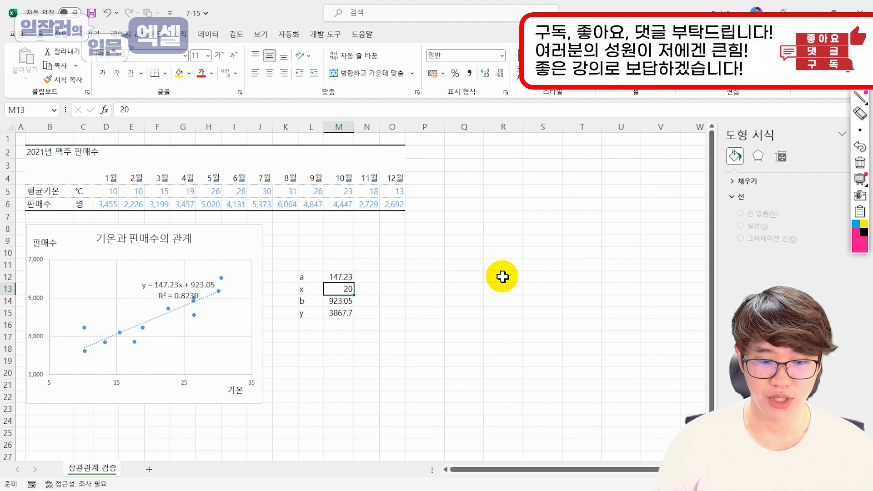
{"action": "type", "text": "25"}
{"action": "key", "text": "Return"}
{"action": "key", "text": "Down"}
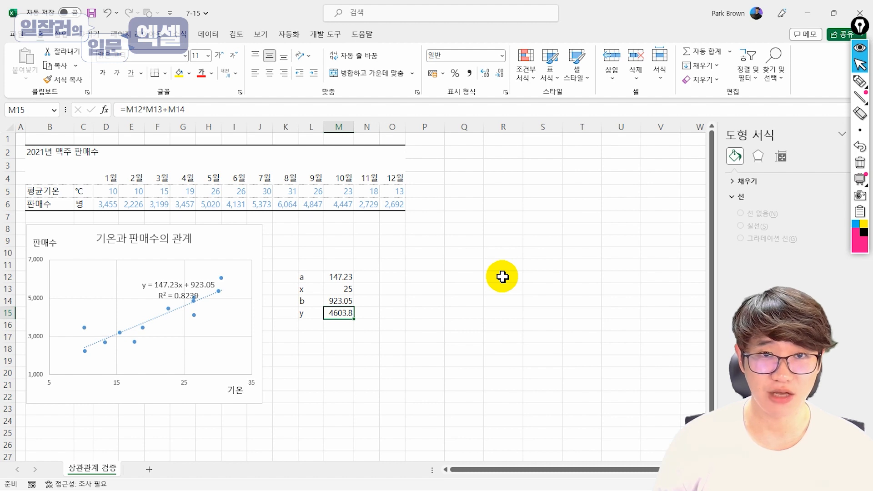
Step: Set the temperature x in M13 to 30 and review the predicted sales y
{"action": "key", "text": "Up"}
{"action": "key", "text": "Up"}
{"action": "type", "text": "30"}
{"action": "key", "text": "Return"}
{"action": "key", "text": "Down"}
{"action": "key", "text": "Up"}
{"action": "key", "text": "Up"}
{"action": "key", "text": "Up"}
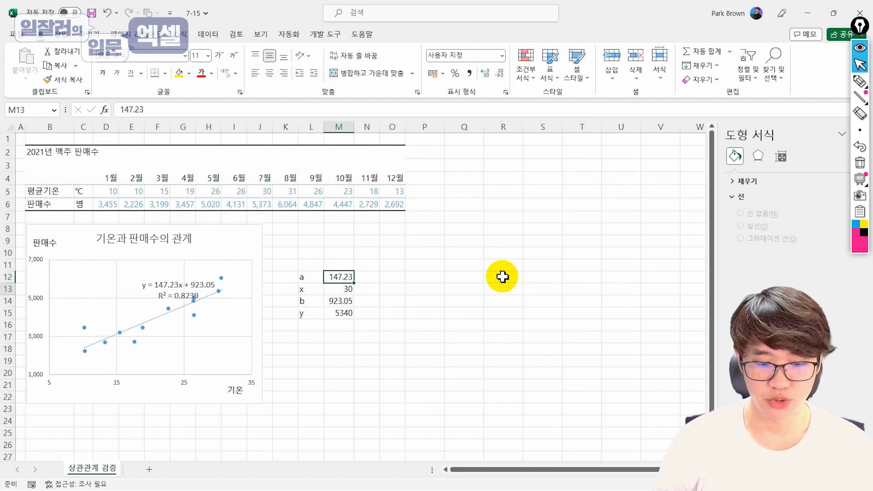
Step: Set the temperature x in M13 to 17 and check the predicted sales y
{"action": "key", "text": "BackSpace"}
{"action": "key", "text": "BackSpace"}
{"action": "type", "text": "17"}
{"action": "key", "text": "Return"}
{"action": "key", "text": "Down"}
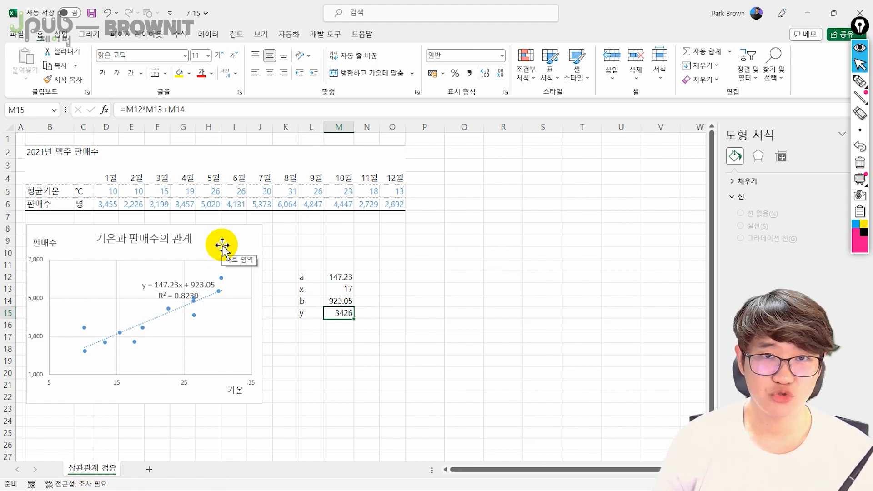
Step: In the 7-16-1 workbook, examine the March outlier in the scatter chart and its temperature and sales values in the table
{"action": "left_click_drag", "start_coordinate": [30, 158], "coordinate": [388, 203]}
{"action": "left_click", "coordinate": [389, 236]}
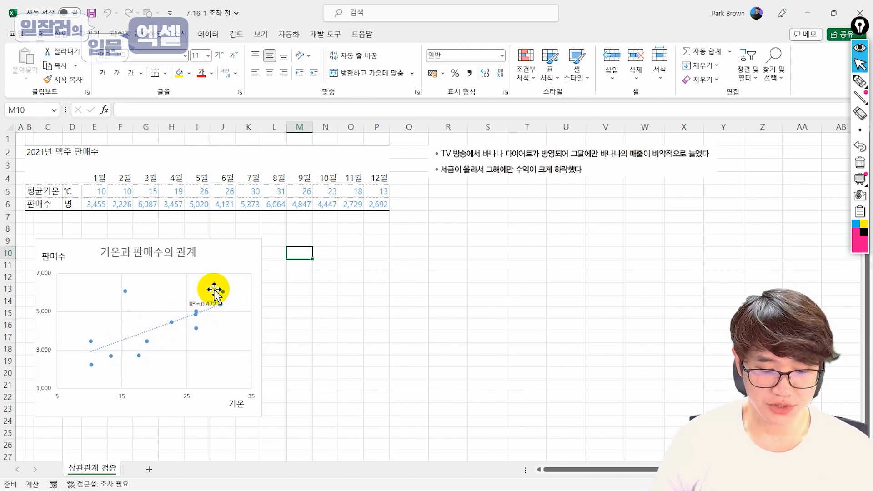
{"action": "mouse_move", "coordinate": [128, 292]}
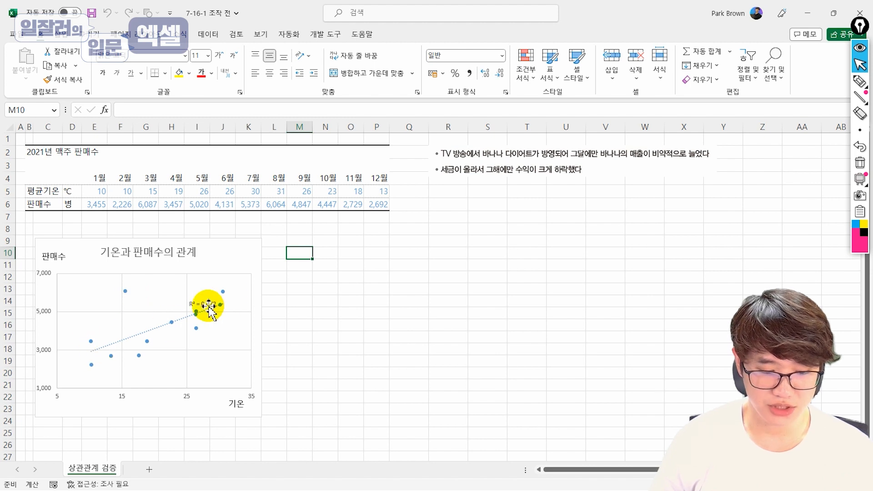
{"action": "left_click", "coordinate": [124, 290]}
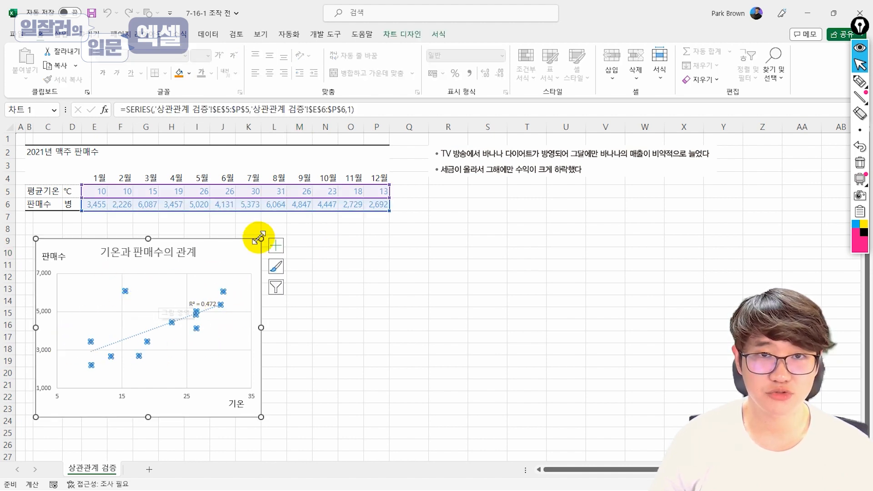
{"action": "left_click", "coordinate": [340, 266]}
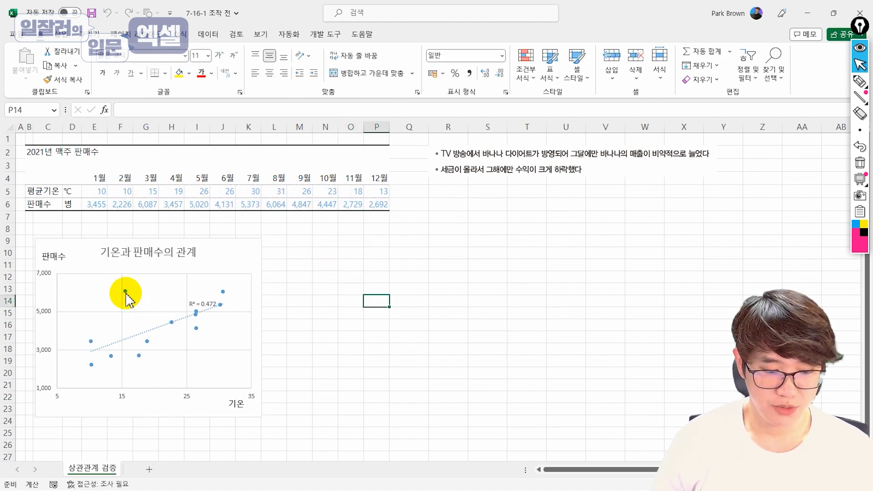
{"action": "mouse_move", "coordinate": [126, 294]}
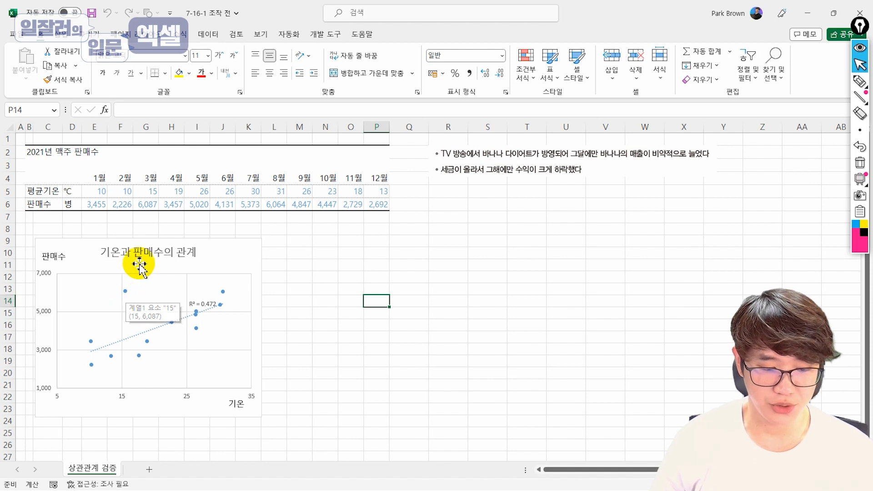
{"action": "left_click_drag", "start_coordinate": [153, 193], "coordinate": [148, 203]}
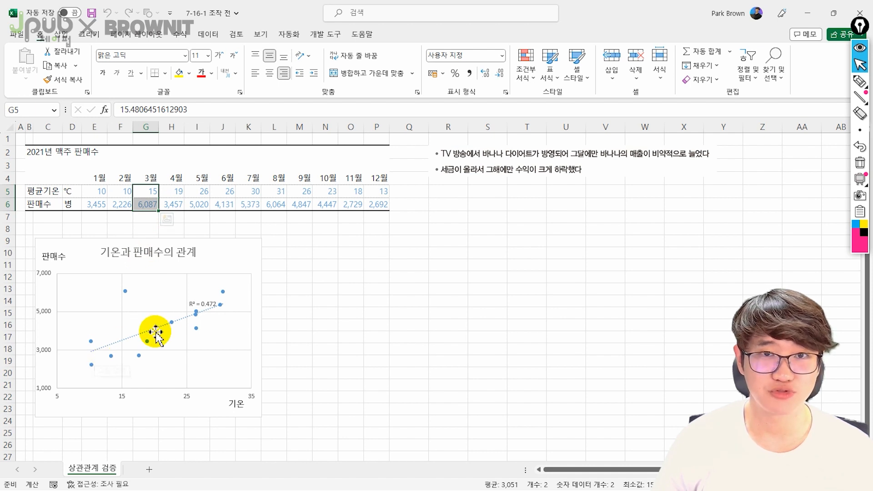
Step: Add a row below 판매수 with the label 비정값 in C7 and the unit 병 in D7
{"action": "left_click", "coordinate": [54, 219]}
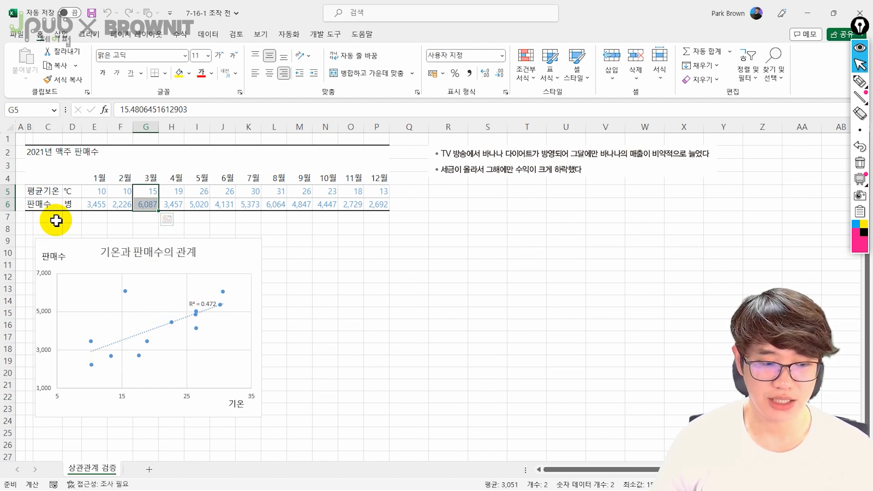
{"action": "type", "text": "q"}
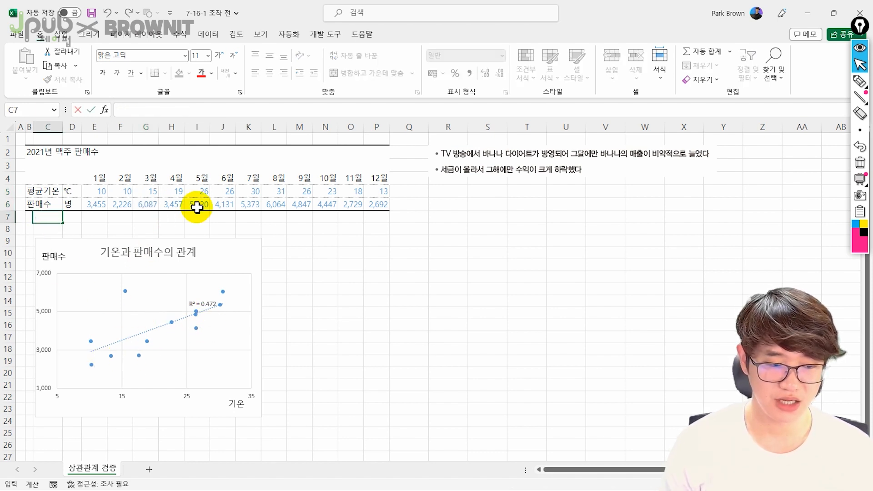
{"action": "type", "text": "비정값"}
{"action": "key", "text": "Tab"}
{"action": "type", "text": "병"}
{"action": "key", "text": "Return"}
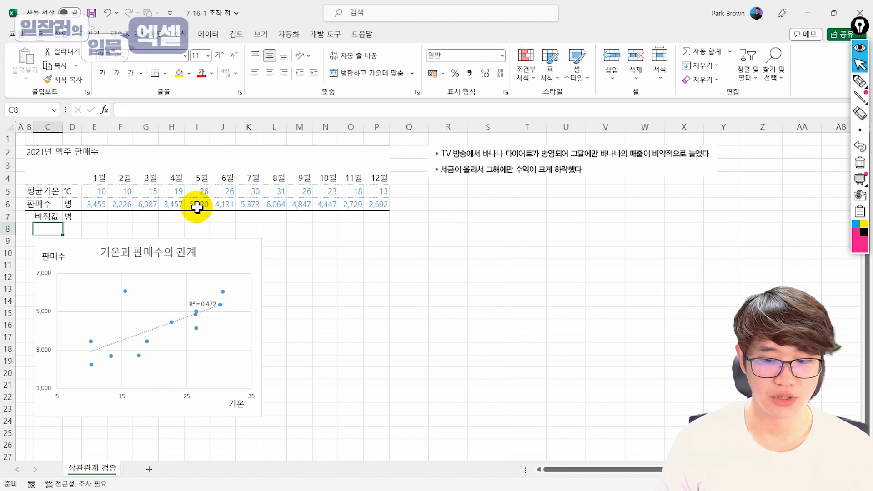
Step: Move the March sales value from G6 into G7 of the 비정값 row to exclude it from the chart
{"action": "left_click", "coordinate": [152, 205]}
{"action": "left_click_drag", "start_coordinate": [152, 209], "coordinate": [155, 218]}
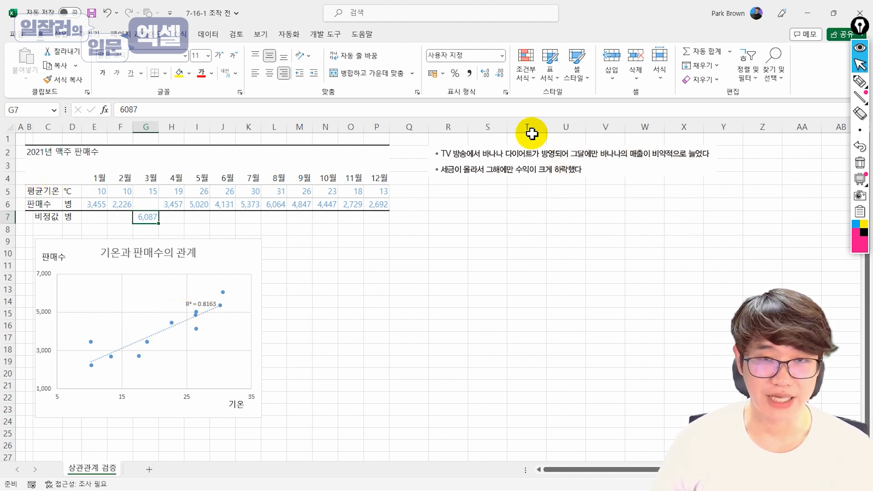
{"action": "left_click", "coordinate": [571, 166]}
{"action": "left_click", "coordinate": [500, 192]}
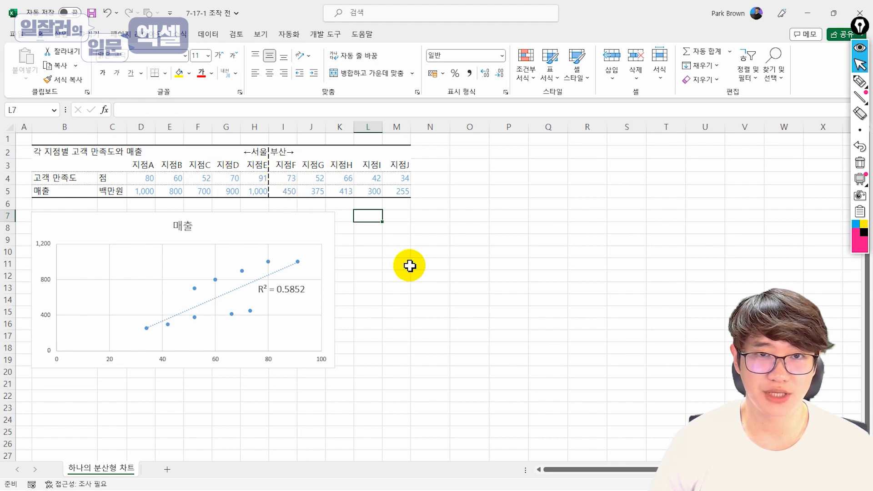
Step: In the 7-17-1 workbook, duplicate the 매출 row from row 5 into row 6
{"action": "left_click_drag", "start_coordinate": [270, 217], "coordinate": [275, 244]}
{"action": "left_click_drag", "start_coordinate": [55, 191], "coordinate": [410, 207]}
{"action": "left_click", "coordinate": [384, 233]}
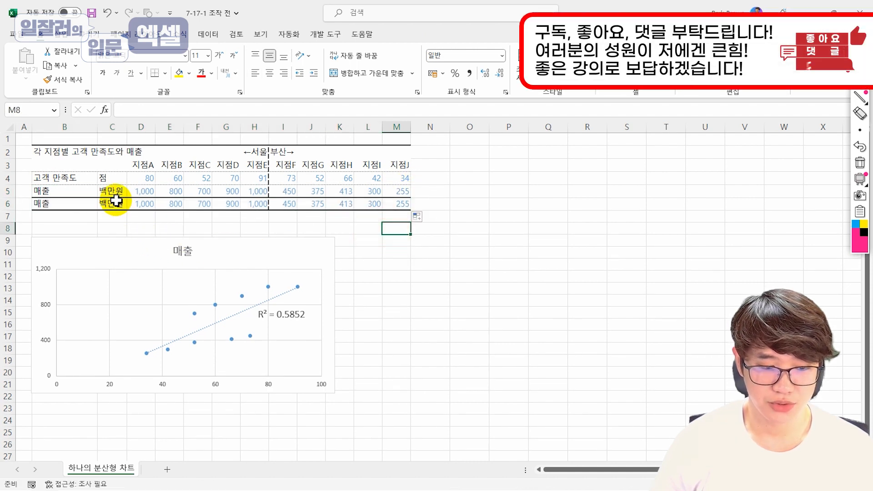
Step: Clear the Seoul branches' sales in D6:H6 and the Busan branches' sales in I5:M5 to split the regions into separate rows
{"action": "left_click_drag", "start_coordinate": [146, 203], "coordinate": [399, 195]}
{"action": "key", "text": "Delete"}
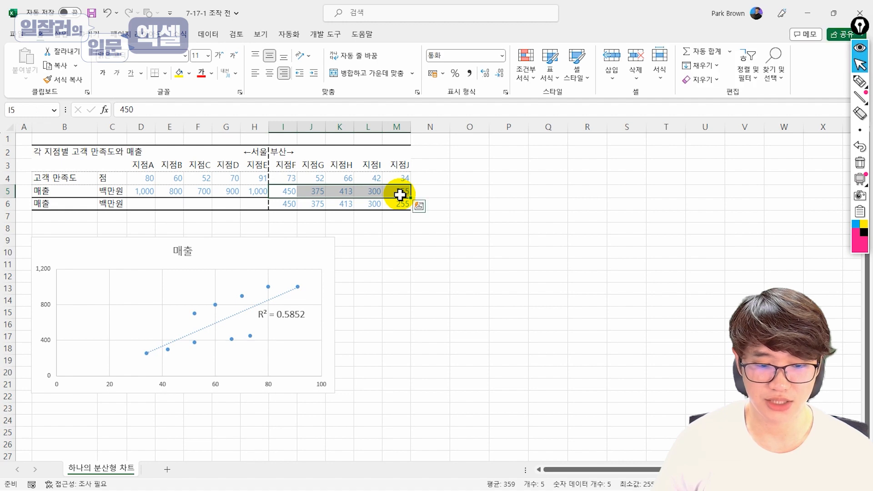
{"action": "key", "text": "Delete"}
{"action": "left_click", "coordinate": [386, 241]}
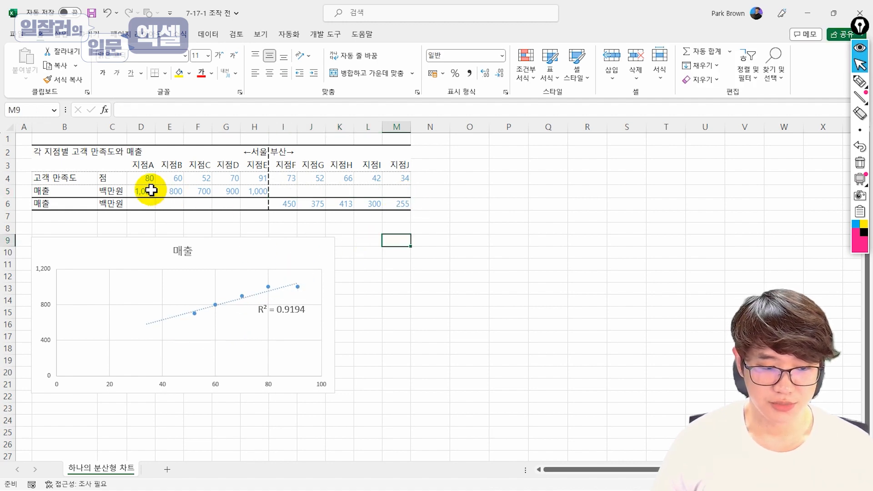
Step: Extend the scatter chart's data range to include row 6 as a second series
{"action": "left_click", "coordinate": [151, 190]}
{"action": "left_click", "coordinate": [259, 255]}
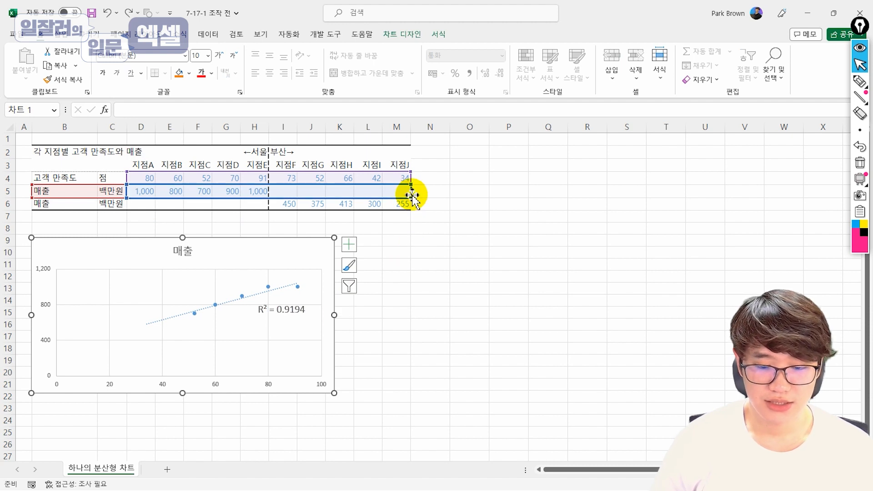
{"action": "left_click_drag", "start_coordinate": [409, 195], "coordinate": [410, 209]}
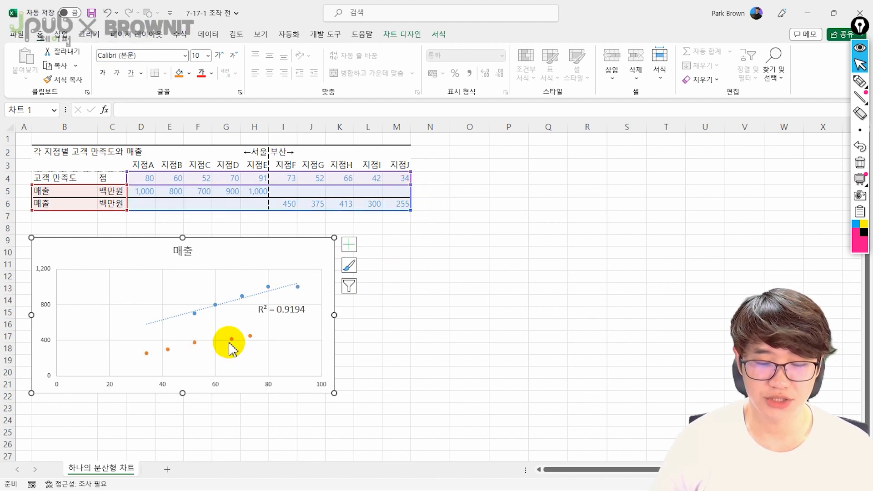
{"action": "key", "text": "Escape"}
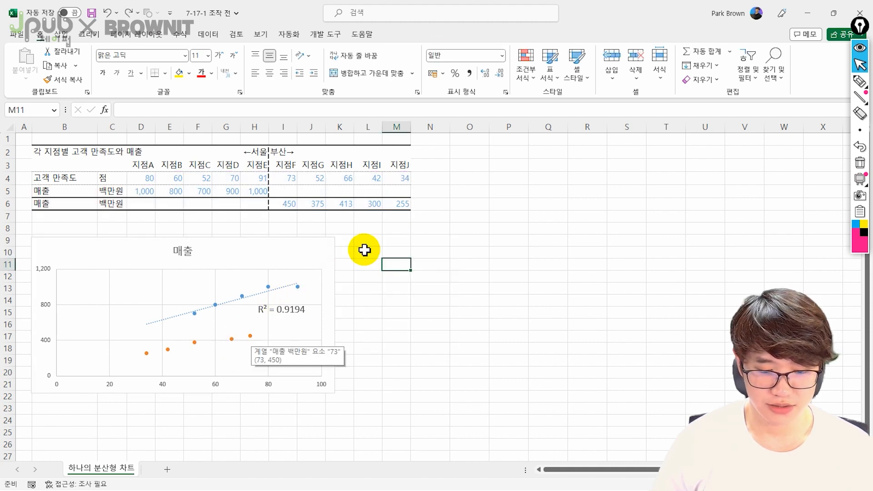
Step: Add a linear trendline to the Busan sales series and display its R-squared value on the chart
{"action": "left_click", "coordinate": [250, 337]}
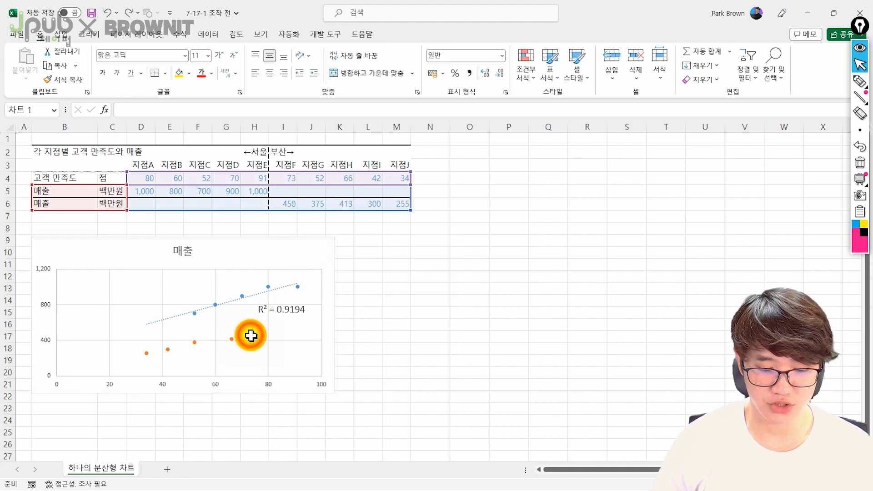
{"action": "right_click", "coordinate": [250, 336]}
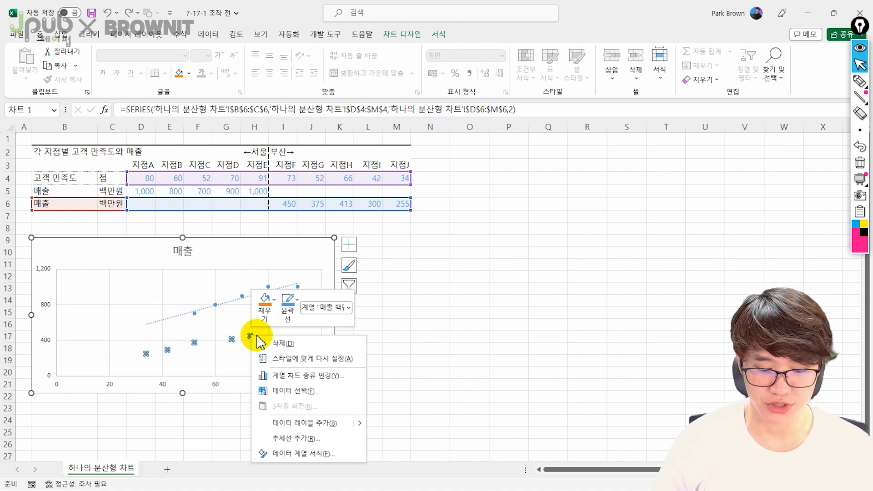
{"action": "left_click", "coordinate": [295, 438]}
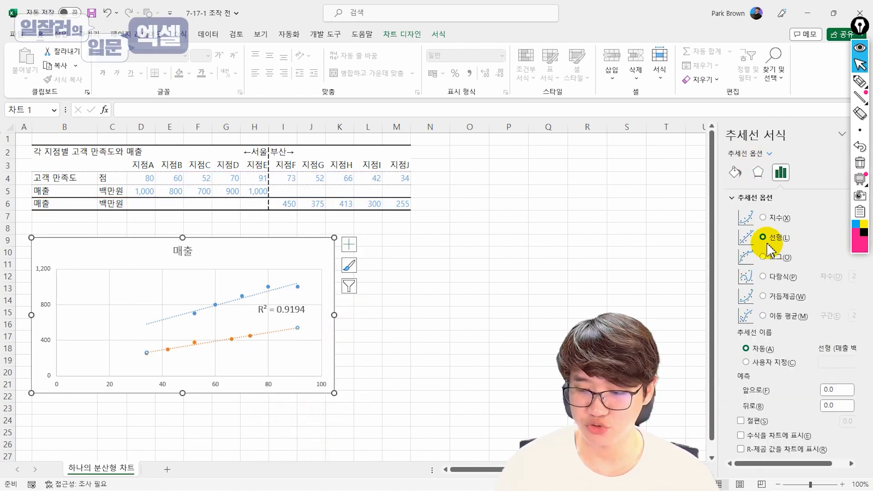
{"action": "left_click", "coordinate": [808, 456]}
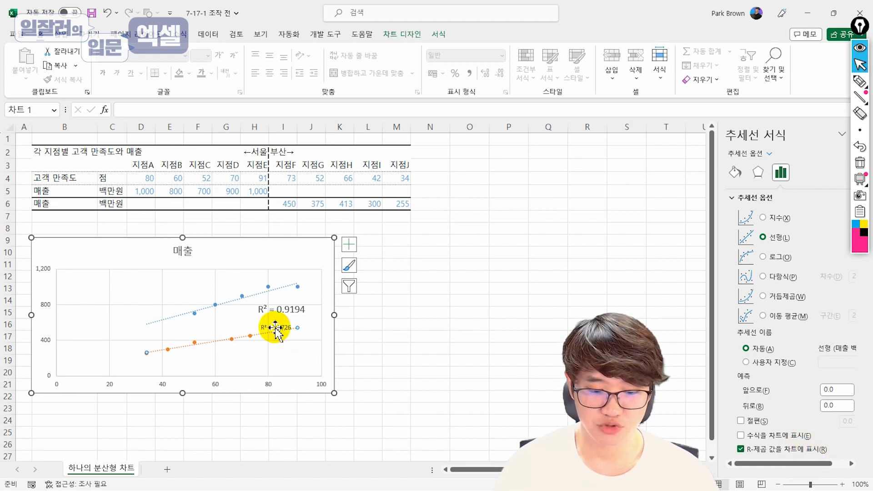